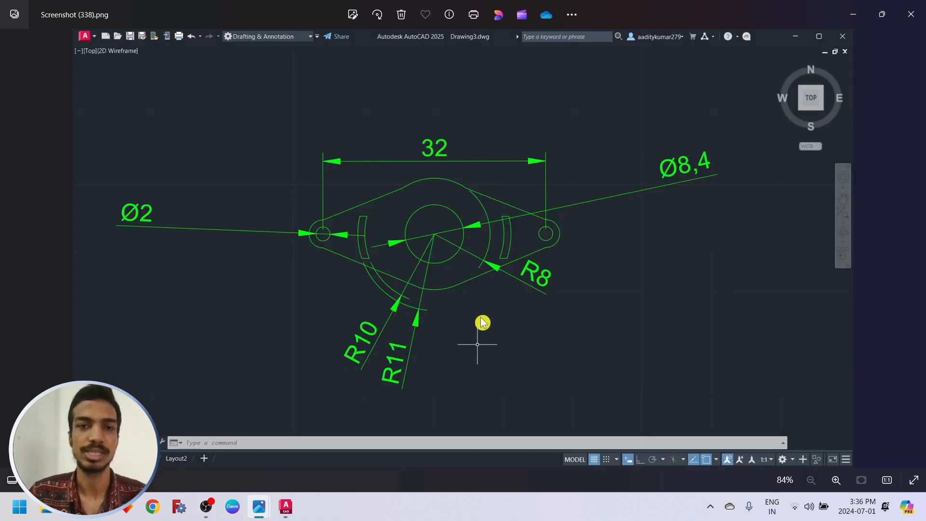
# Step: Examine the flange's shape and dimensions in the finished-drawing screenshot and the reference image, and switch to AutoCAD
pyautogui.scroll(2, 482, 323)
pyautogui.scroll(1, 483, 323)
pyautogui.scroll(-3, 483, 323)
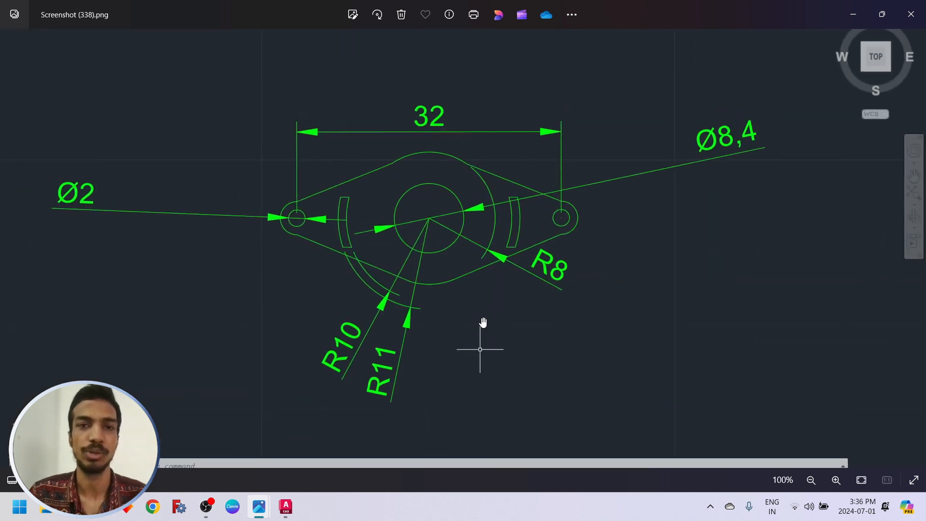
pyautogui.scroll(1, 482, 322)
pyautogui.scroll(1, 482, 322)
pyautogui.scroll(-2, 483, 324)
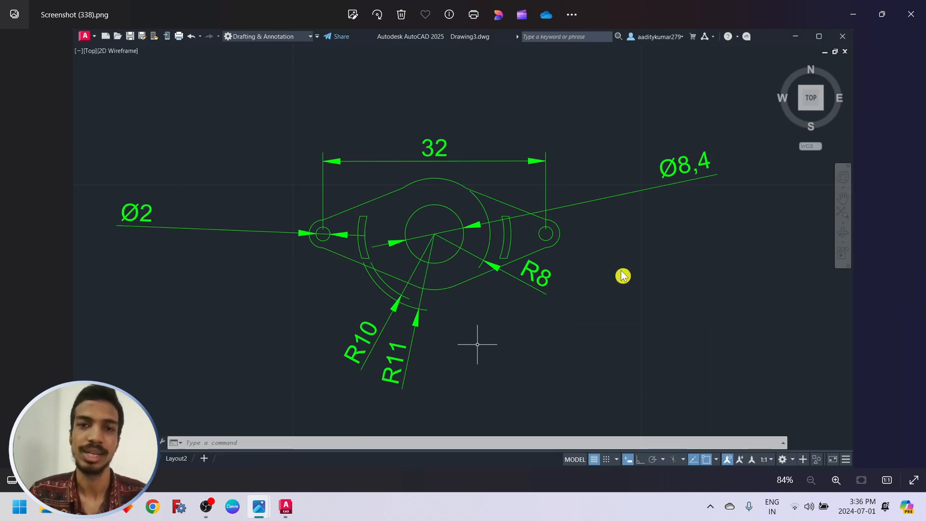
pyautogui.click(289, 504)
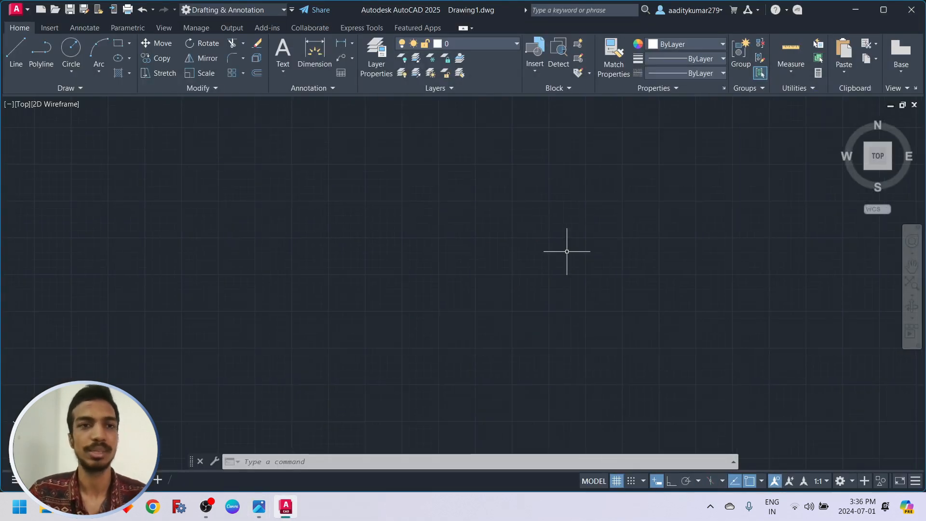
pyautogui.hotkey('alt', 'Tab')
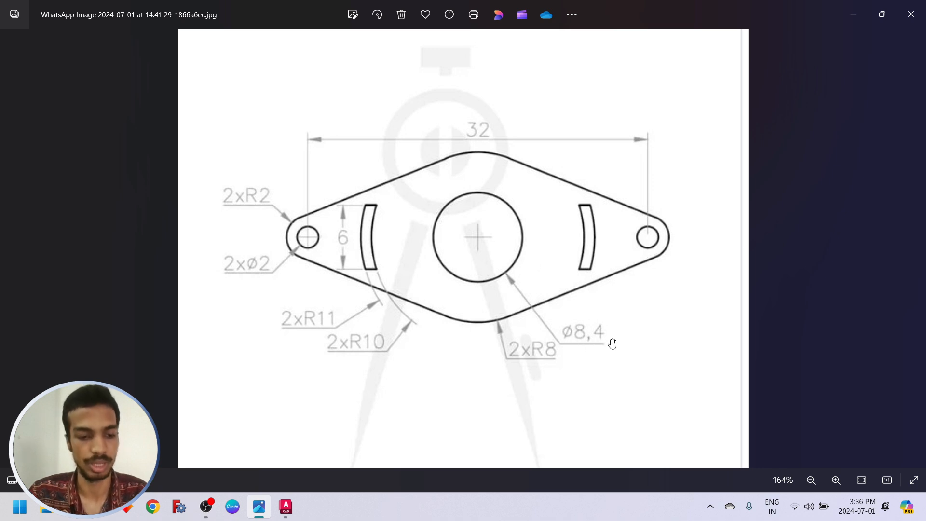
pyautogui.hotkey('alt', 'Tab')
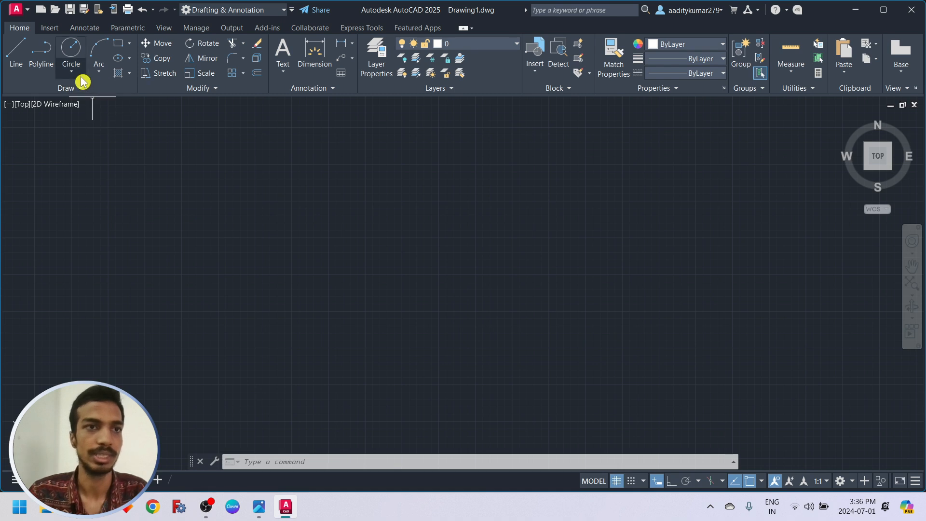
# Step: Draw the flange's central circle with a diameter of 8.4 in the empty drawing area
pyautogui.click(72, 72)
pyautogui.click(108, 117)
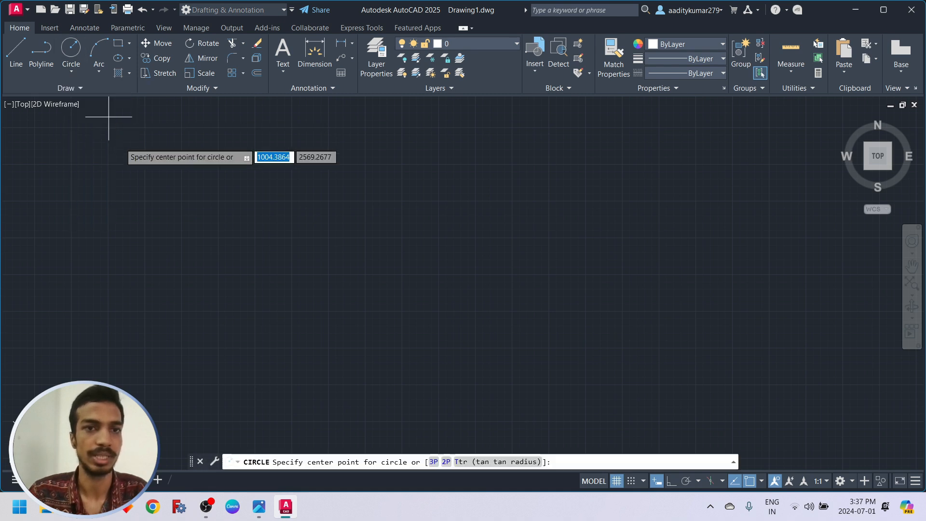
pyautogui.click(340, 207)
pyautogui.write('8.4')
pyautogui.press('Return')
pyautogui.scroll(10, 338, 203)
pyautogui.scroll(4, 352, 241)
# Step: Check the hole spacing in the reference image and draw a 16-unit line leftward from the central circle's center
pyautogui.hotkey('alt', 'Tab')
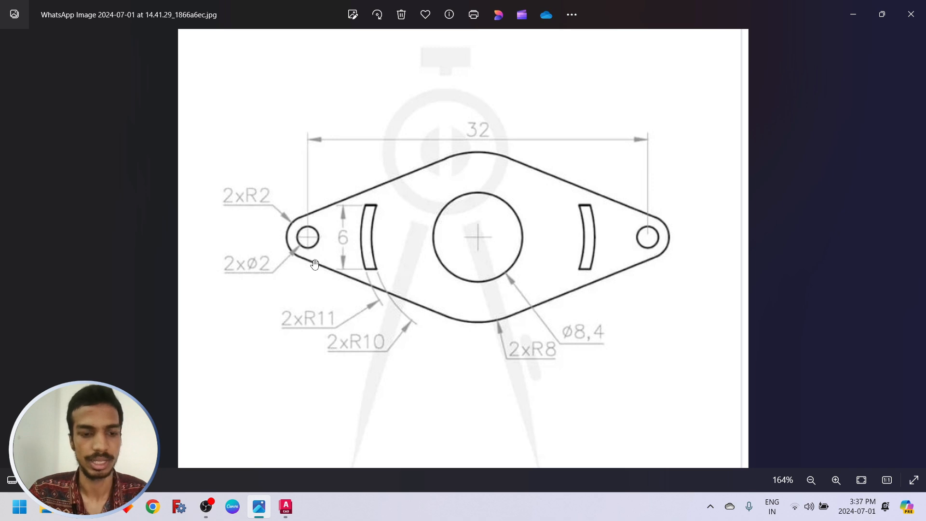
pyautogui.hotkey('alt', 'Tab')
pyautogui.click(15, 53)
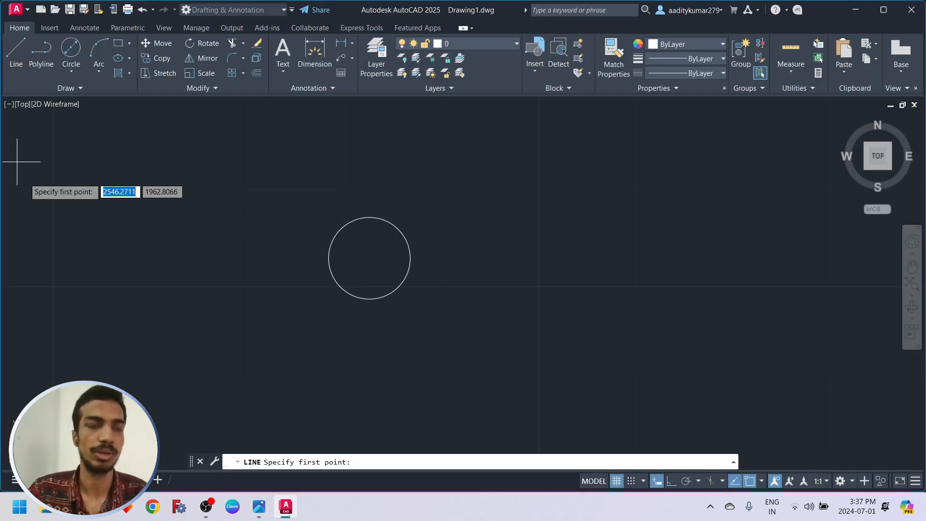
pyautogui.click(369, 258)
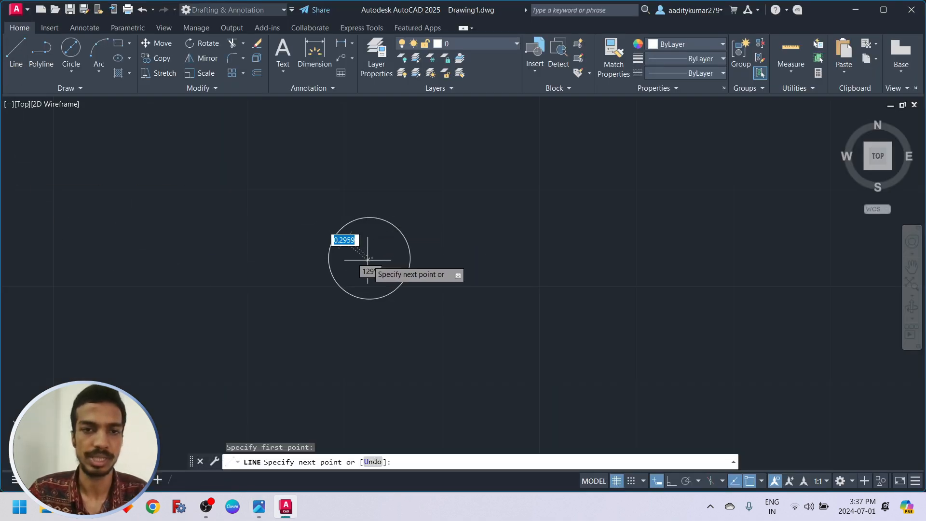
pyautogui.scroll(-2, 126, 258)
pyautogui.write('16')
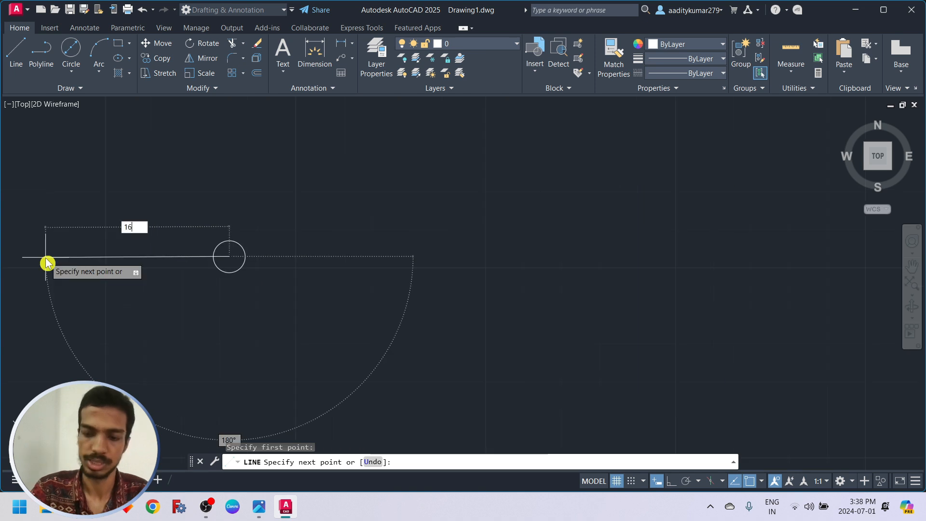
pyautogui.press('Return')
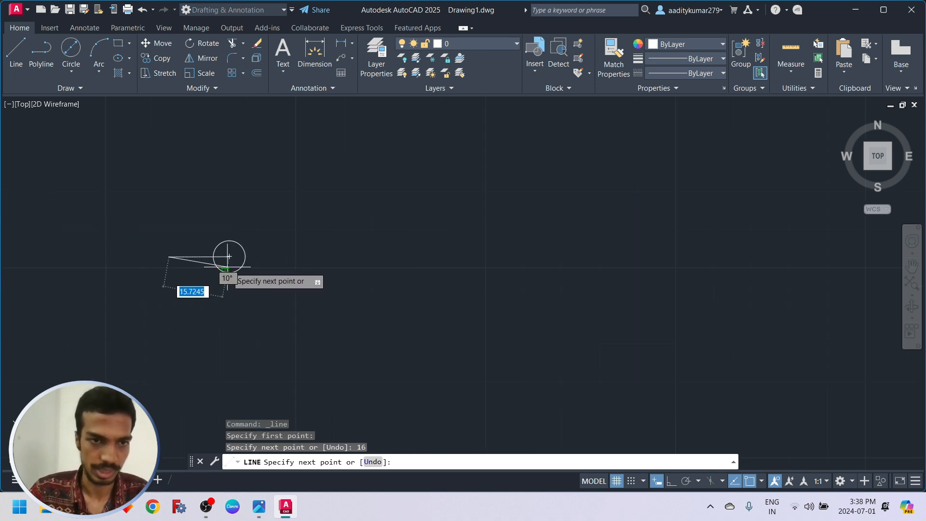
# Step: Continue the line back to the circle's center and 16 units horizontally to the right
pyautogui.click(229, 256)
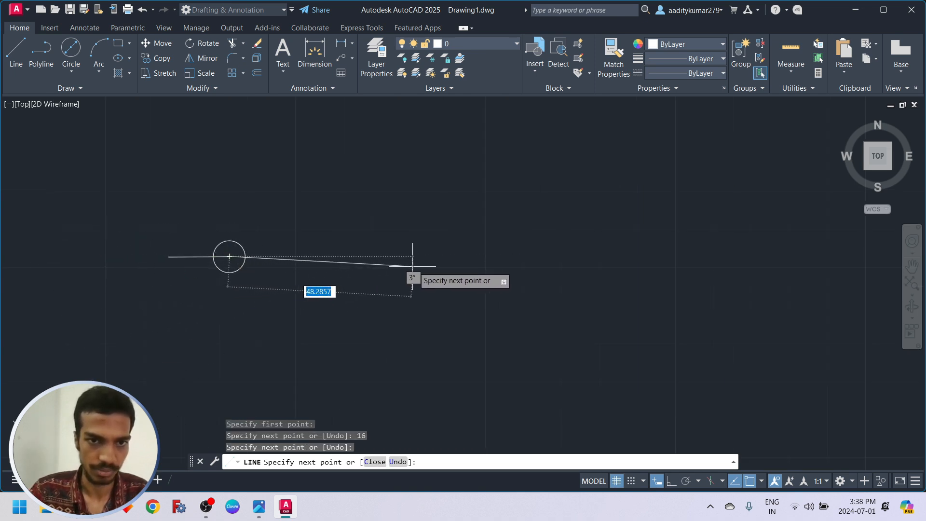
pyautogui.write('1')
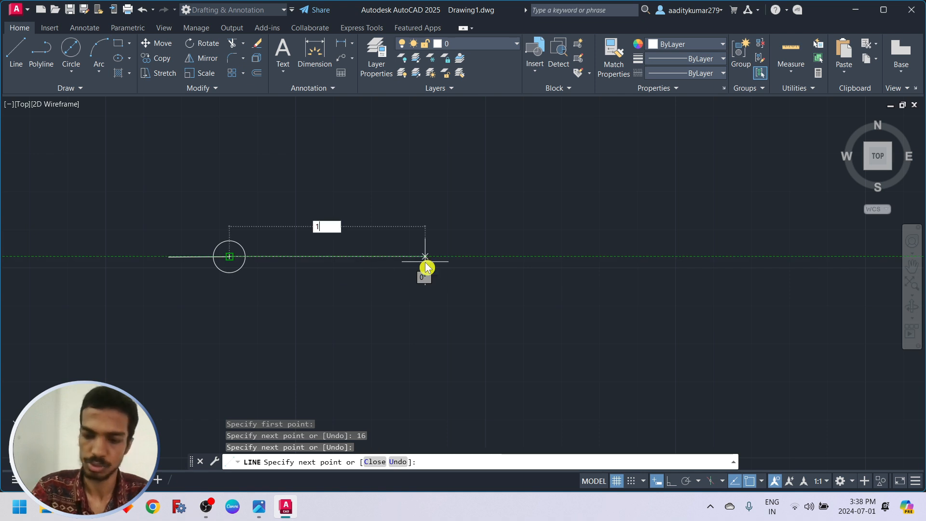
pyautogui.write('6')
pyautogui.press('Return')
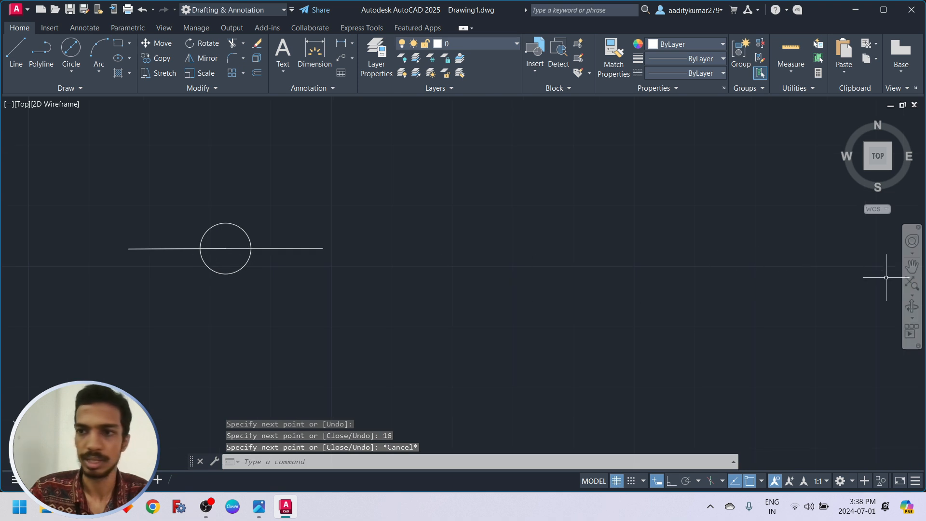
# Step: Add a horizontal dimension between the outer ends of the two lines, placed above the central circle
pyautogui.click(911, 269)
pyautogui.moveTo(403, 256); pyautogui.dragTo(667, 273)
pyautogui.press('Escape')
pyautogui.scroll(2, 594, 287)
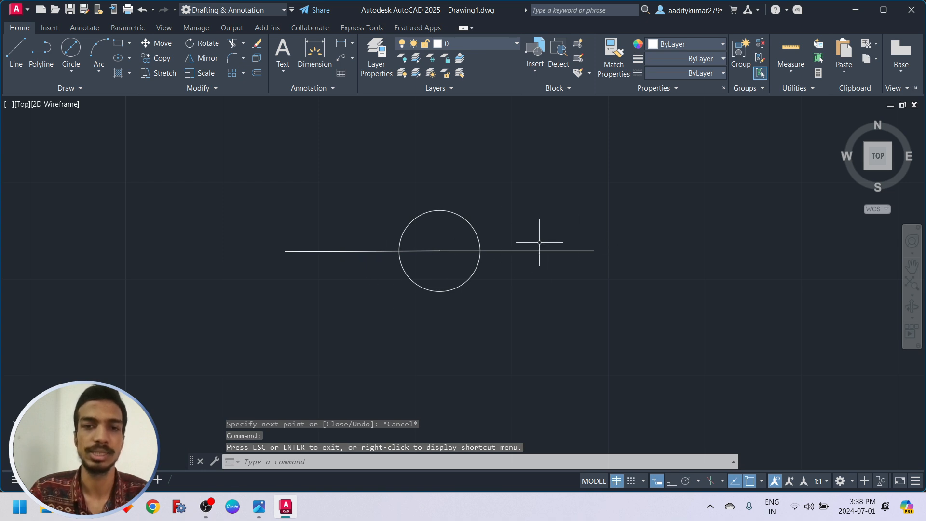
pyautogui.click(329, 44)
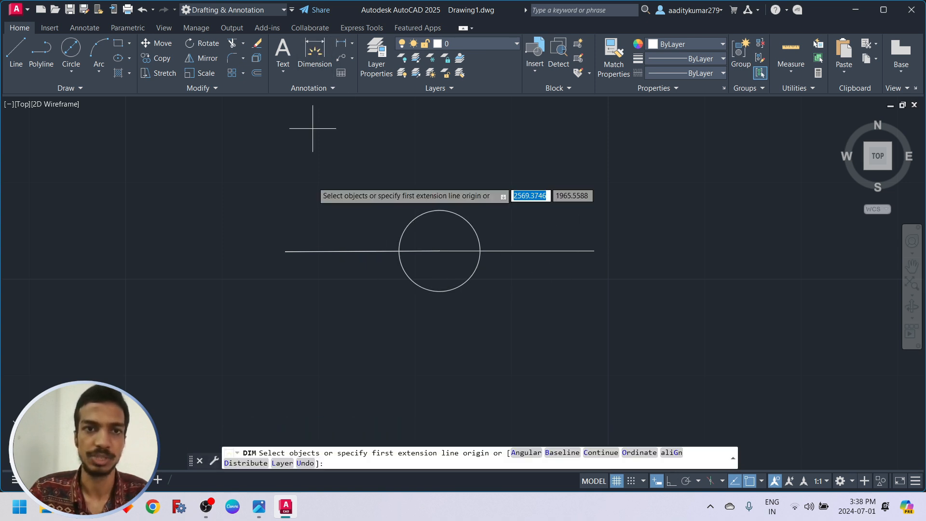
pyautogui.click(285, 251)
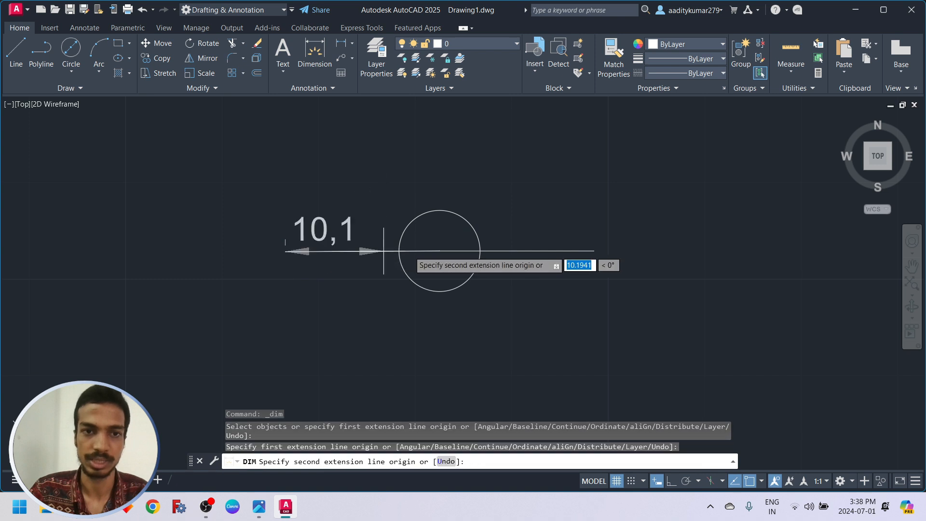
pyautogui.click(594, 251)
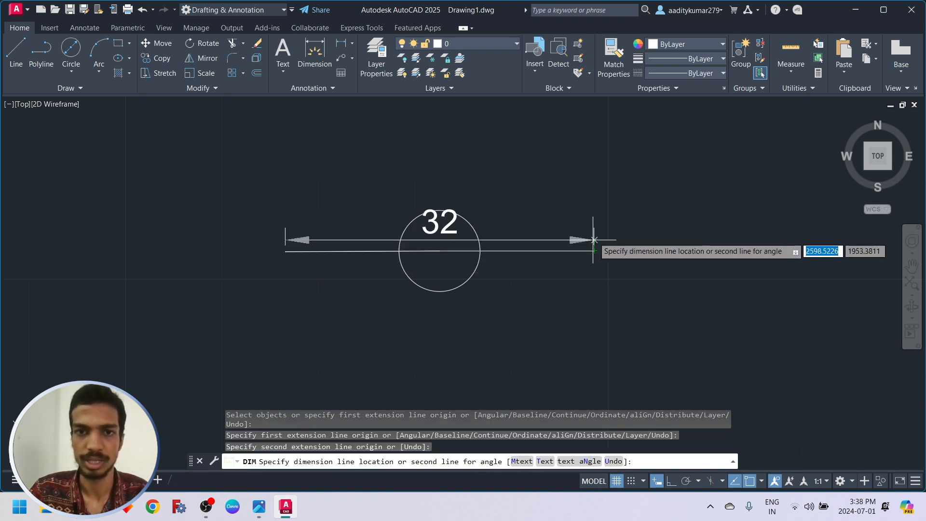
pyautogui.click(598, 160)
pyautogui.press('Escape')
pyautogui.press('Escape')
pyautogui.press('Escape')
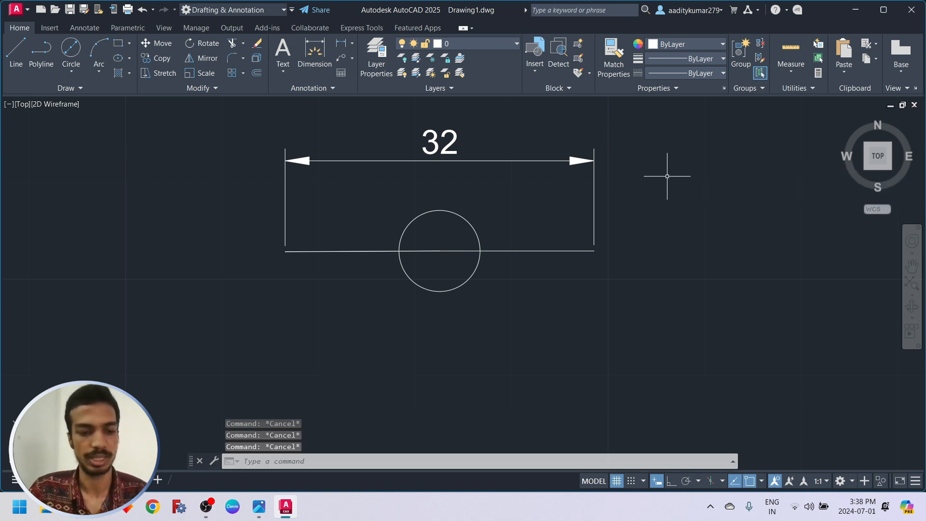
# Step: Check the small hole size in the reference image and draw a circle of diameter 2 at the line's left end
pyautogui.hotkey('alt', 'Tab')
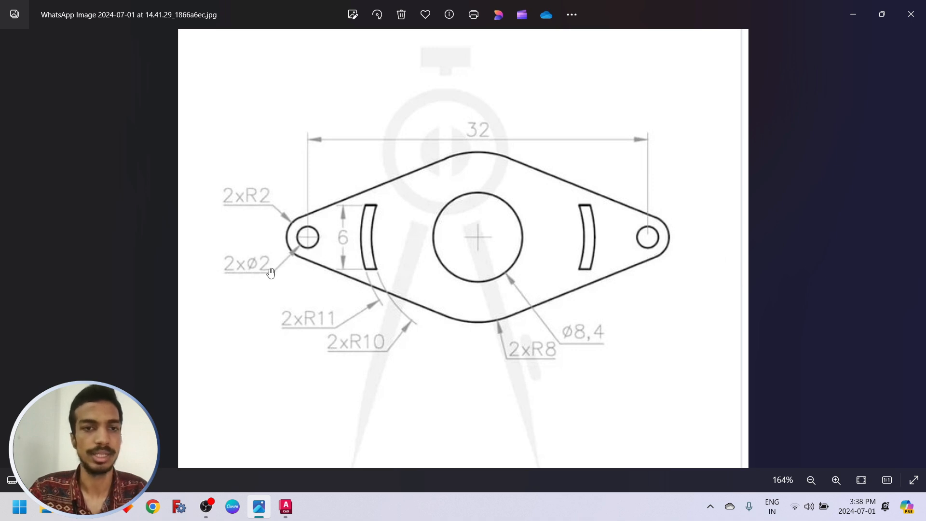
pyautogui.hotkey('alt', 'Tab')
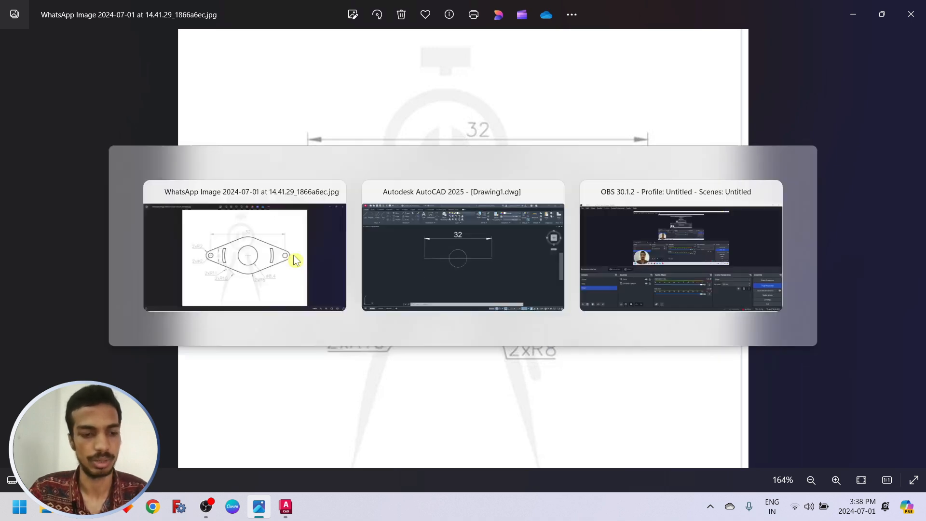
pyautogui.click(70, 75)
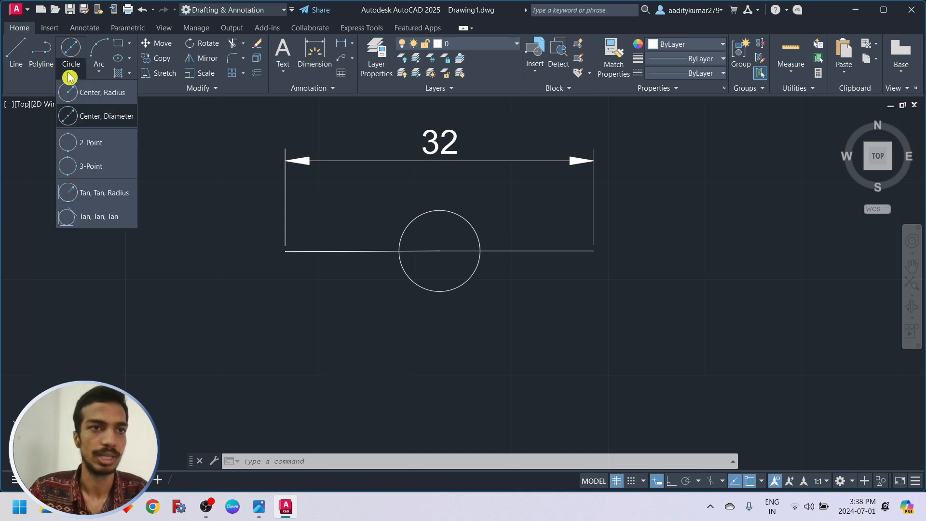
pyautogui.click(91, 122)
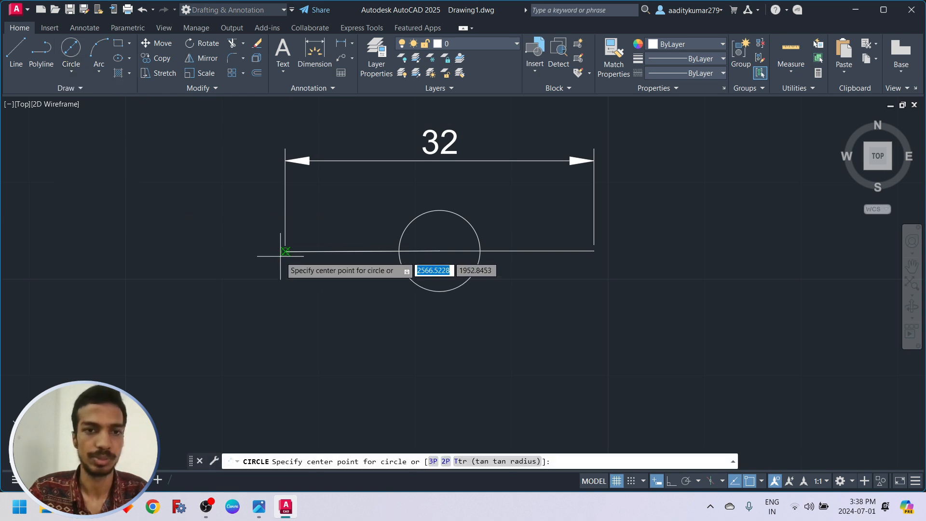
pyautogui.scroll(4, 283, 248)
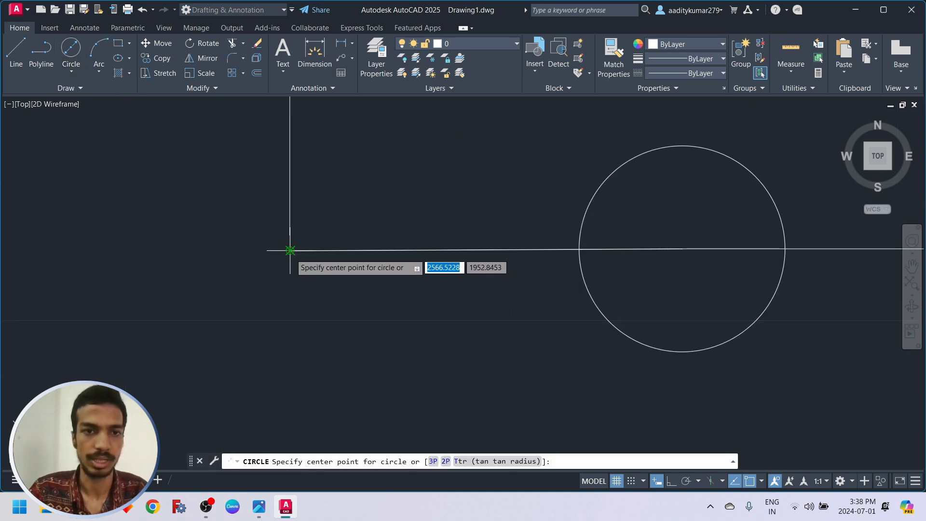
pyautogui.click(291, 250)
pyautogui.write('2')
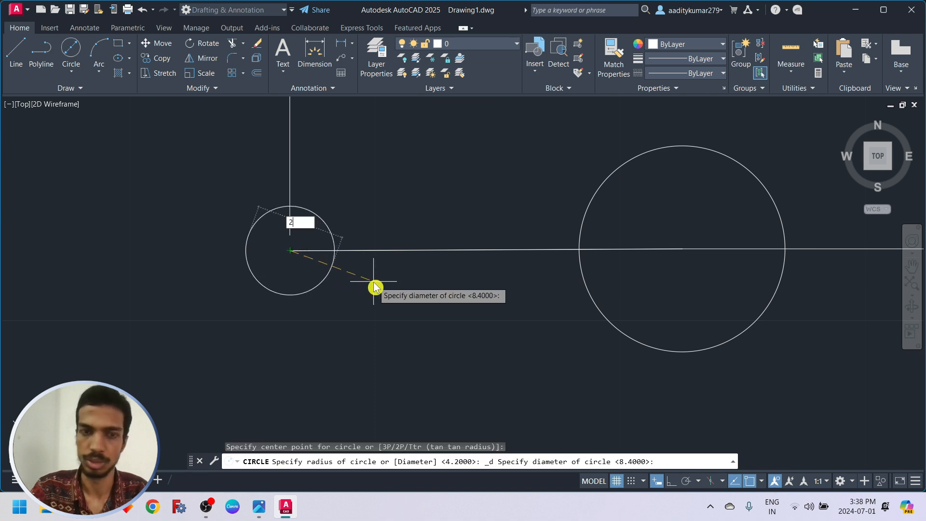
pyautogui.press('Return')
pyautogui.scroll(-4, 373, 279)
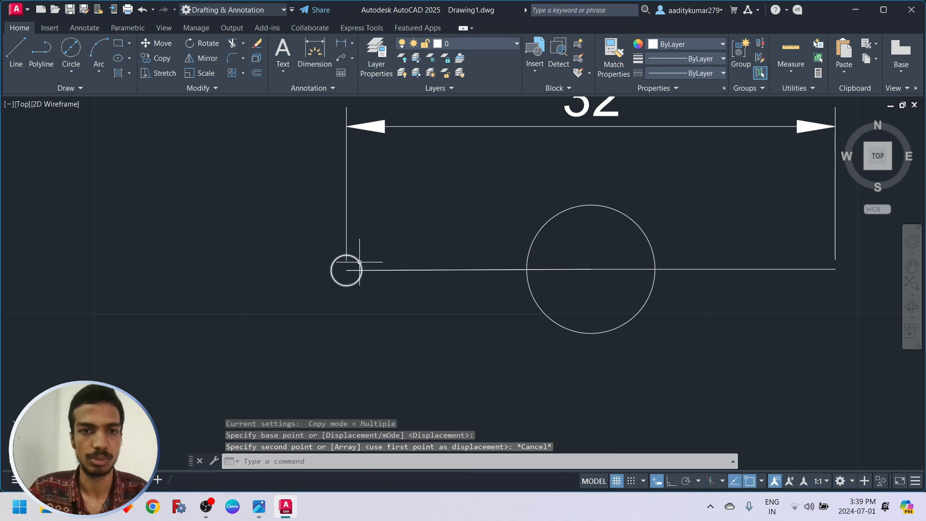
# Step: Copy the small circle from its center to the right end of the horizontal line
pyautogui.click(359, 261)
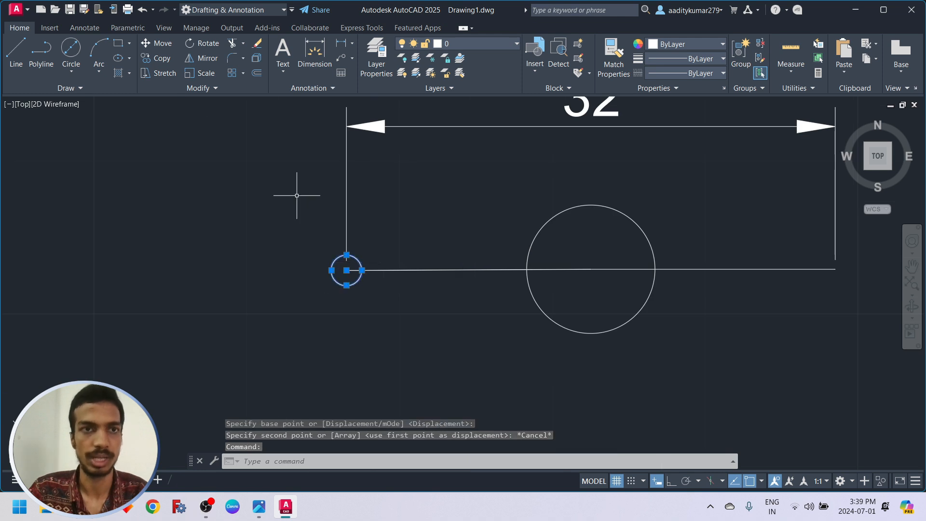
pyautogui.click(159, 59)
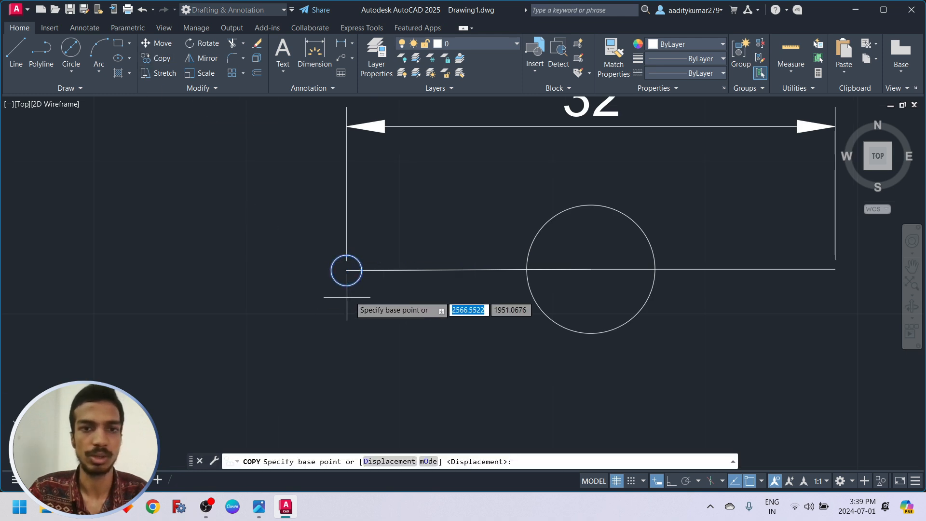
pyautogui.click(345, 270)
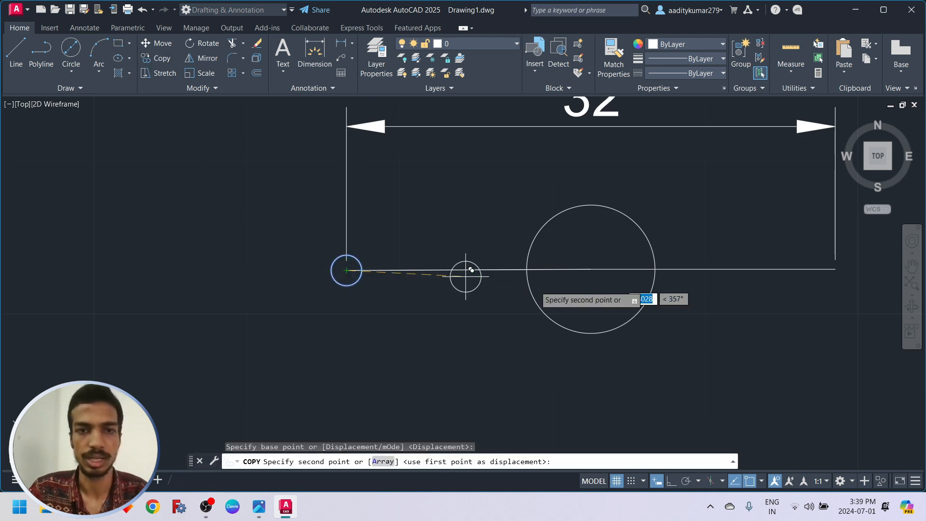
pyautogui.click(835, 268)
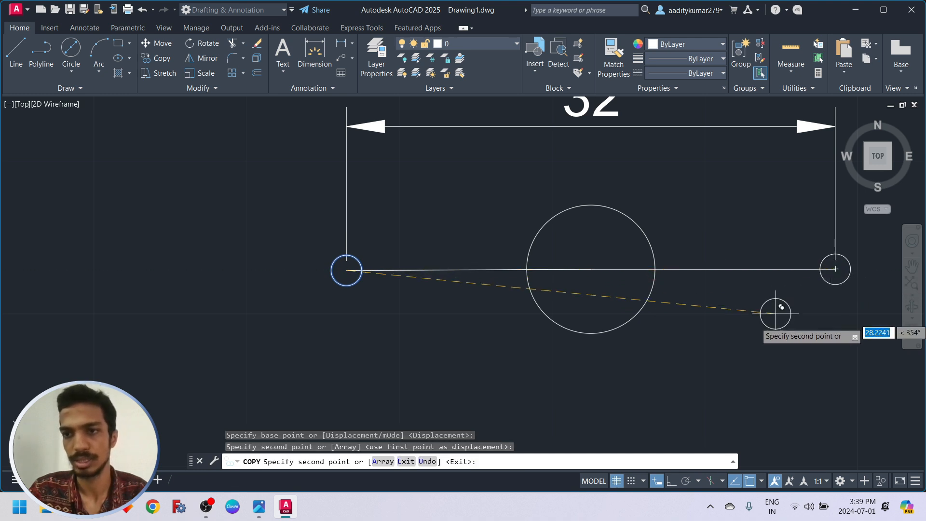
pyautogui.press('Escape')
pyautogui.scroll(-4, 766, 337)
pyautogui.scroll(2, 771, 337)
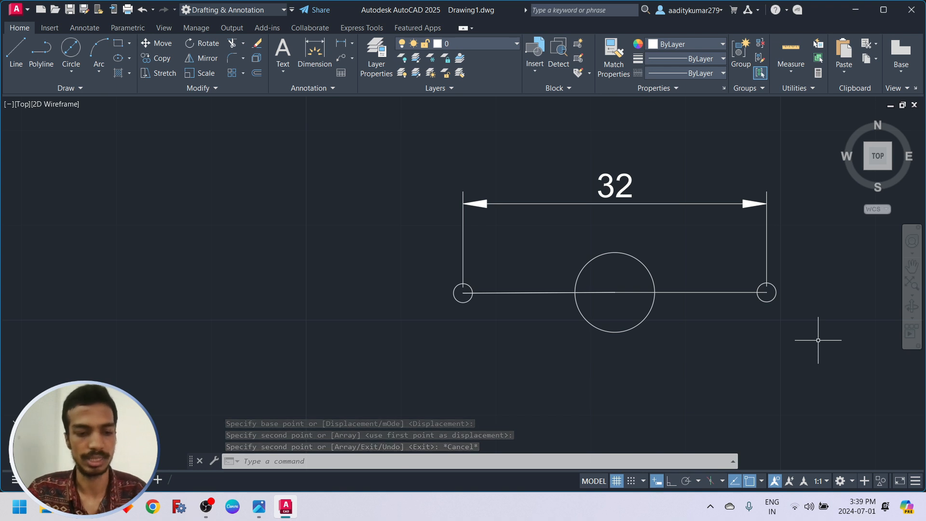
# Step: Check the slot radii in the reference image and draw a circle of radius 10 at the central circle's center
pyautogui.hotkey('alt', 'Tab')
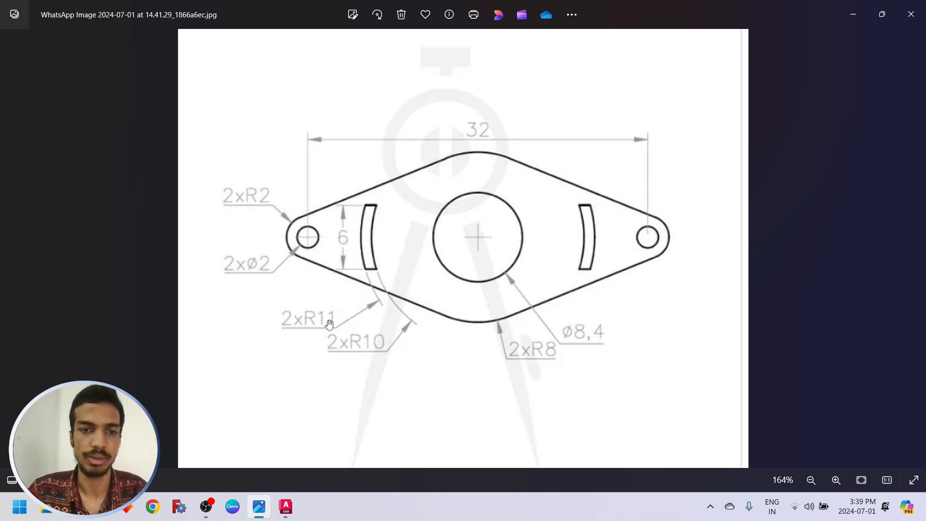
pyautogui.hotkey('alt', 'Tab')
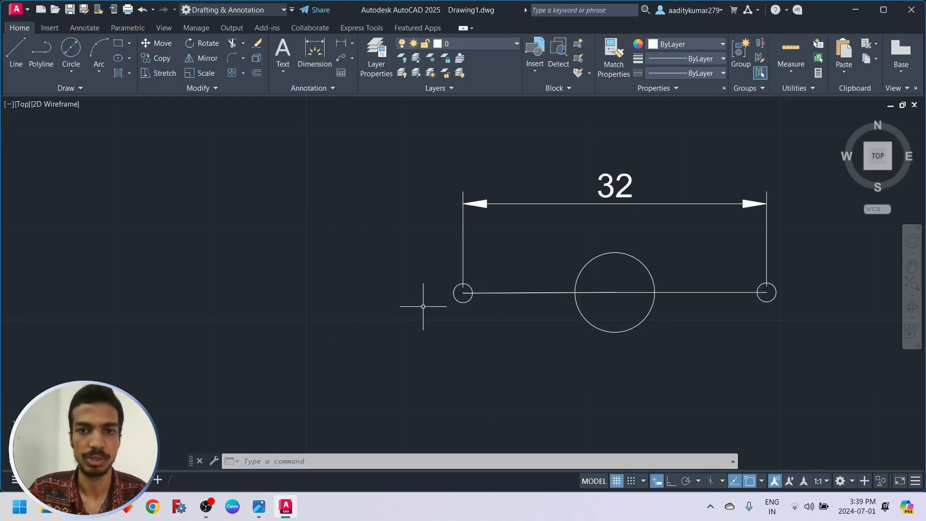
pyautogui.scroll(2, 621, 280)
pyautogui.scroll(-2, 717, 331)
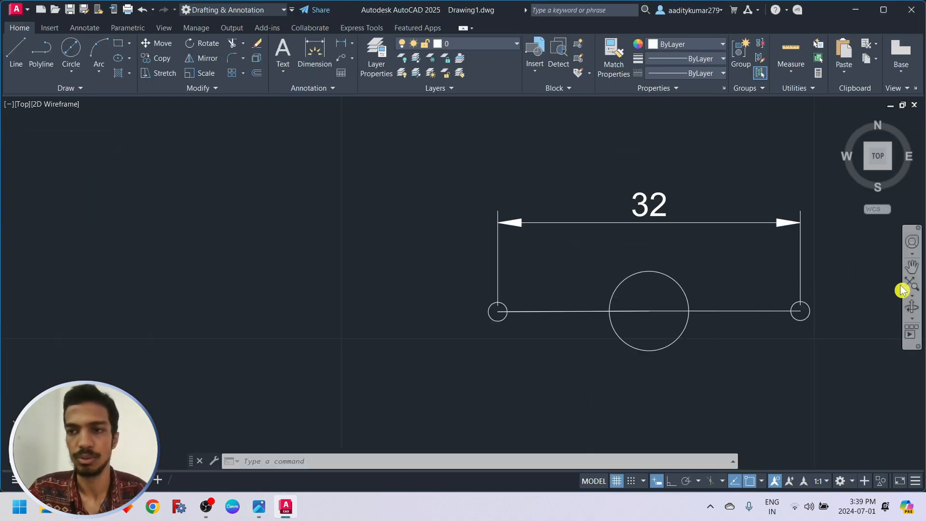
pyautogui.click(911, 266)
pyautogui.moveTo(842, 285); pyautogui.dragTo(682, 240)
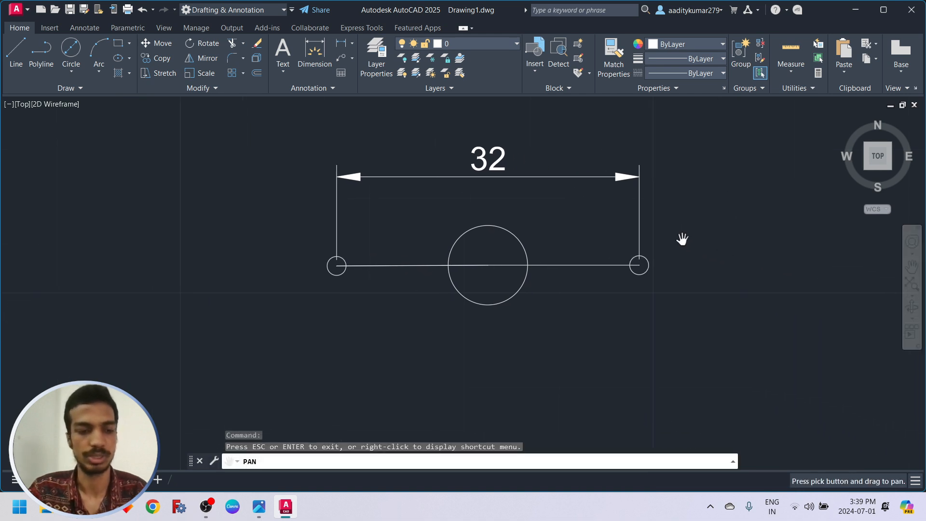
pyautogui.press('Escape')
pyautogui.scroll(2, 627, 220)
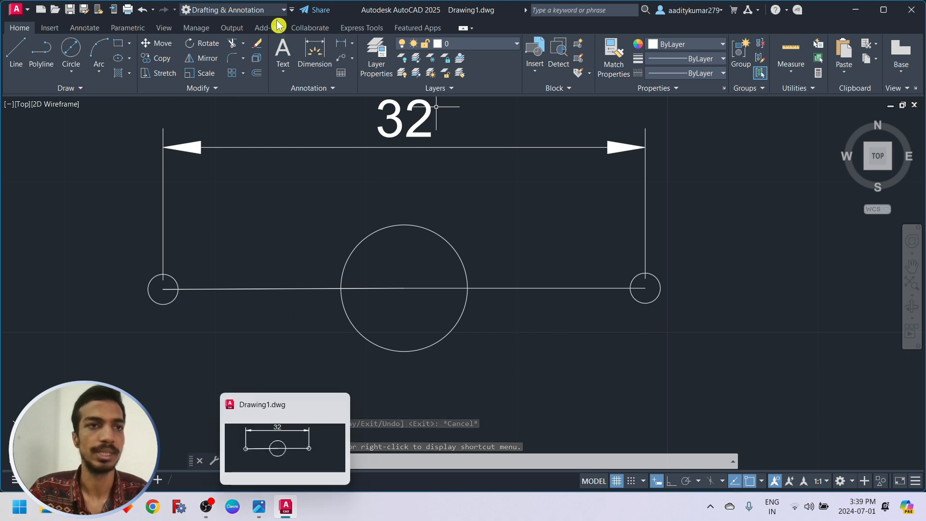
pyautogui.click(70, 71)
pyautogui.click(95, 97)
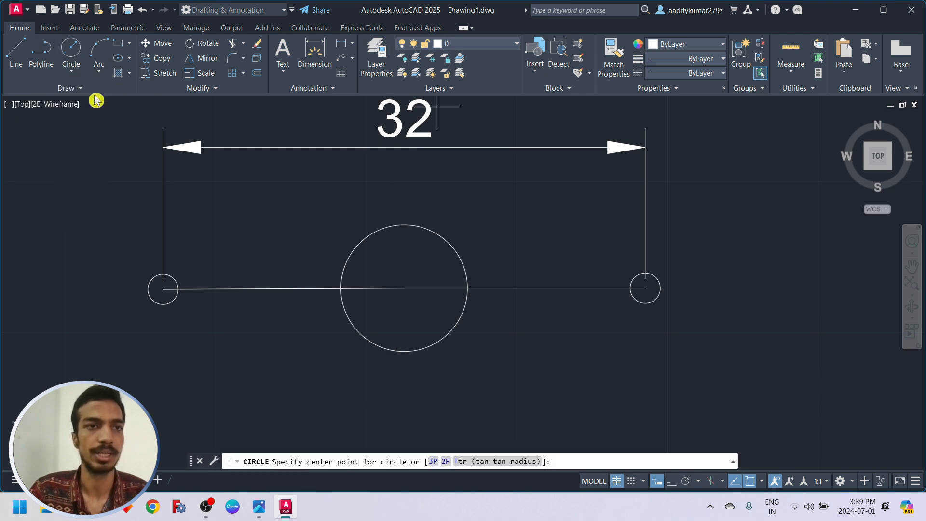
pyautogui.click(404, 288)
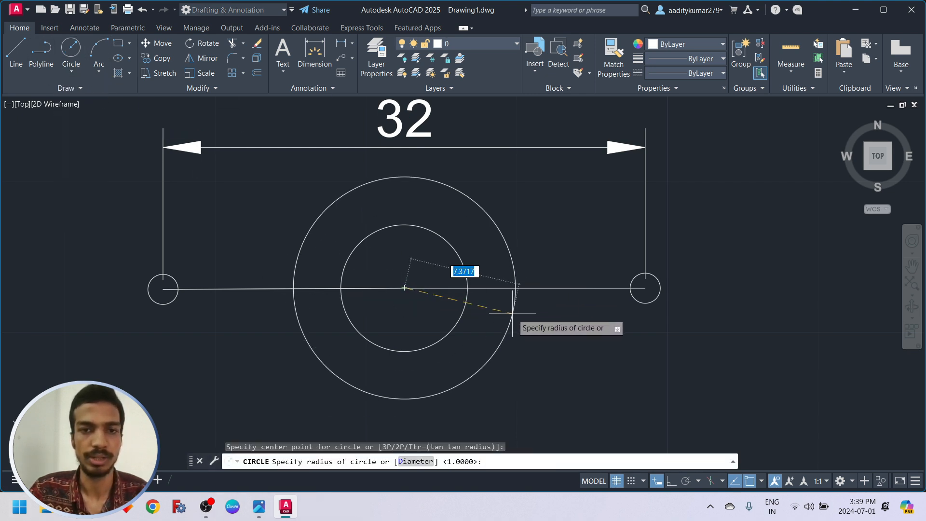
pyautogui.write('10')
pyautogui.press('Return')
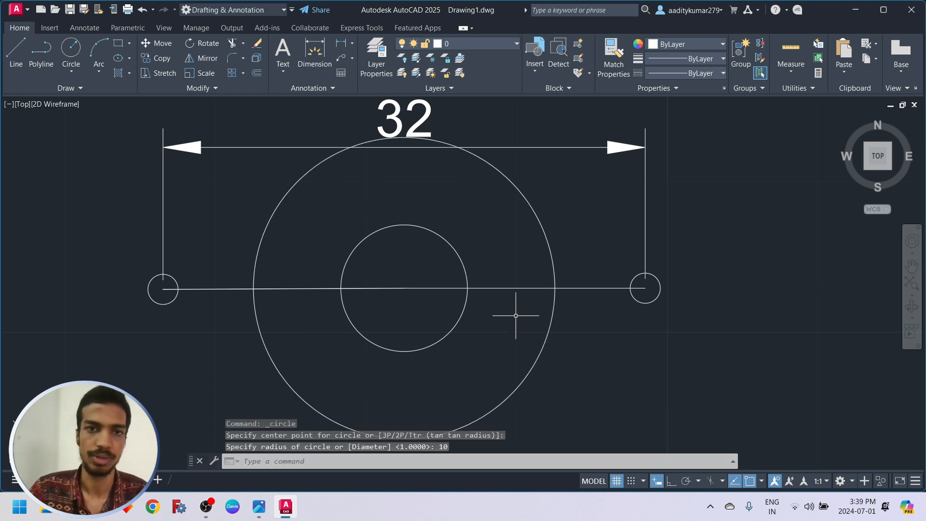
# Step: Draw a concentric circle of radius 11 around the central bore
pyautogui.click(71, 72)
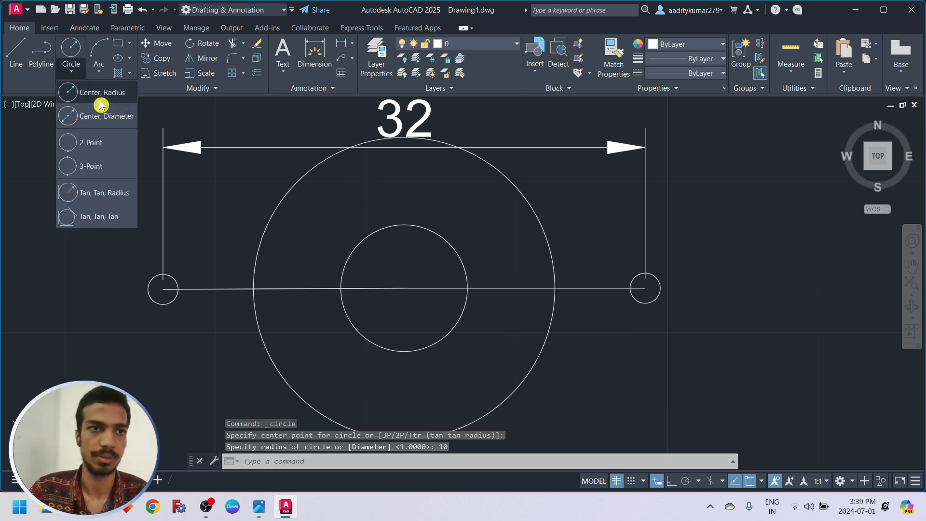
pyautogui.click(101, 104)
pyautogui.click(404, 287)
pyautogui.write('11')
pyautogui.press('Return')
# Step: Check the outline radius in the reference image and draw a circle of radius 8 concentric with the central bore
pyautogui.hotkey('alt', 'Tab')
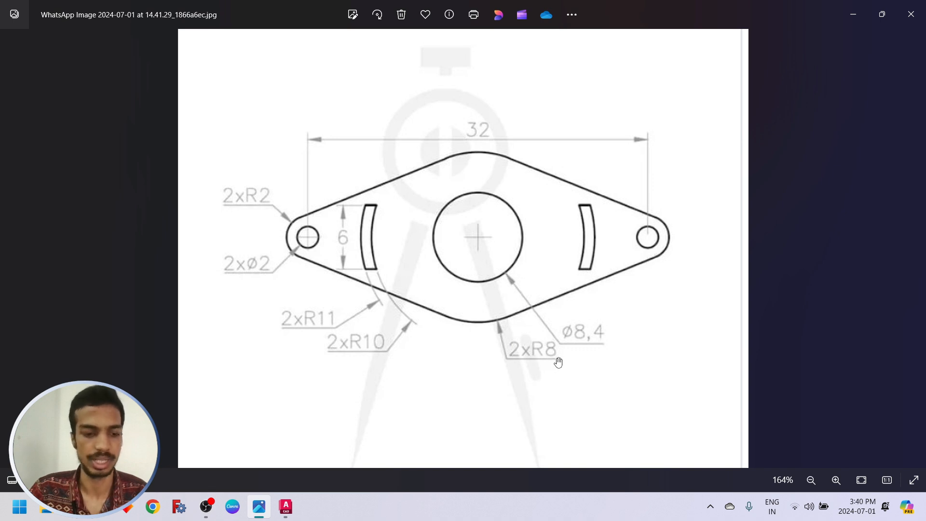
pyautogui.hotkey('alt', 'Tab')
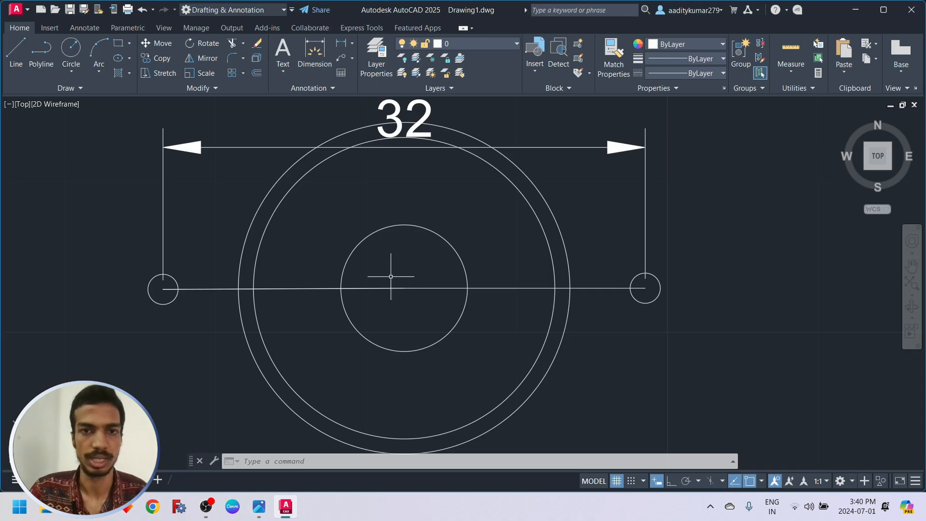
pyautogui.click(71, 72)
pyautogui.click(110, 93)
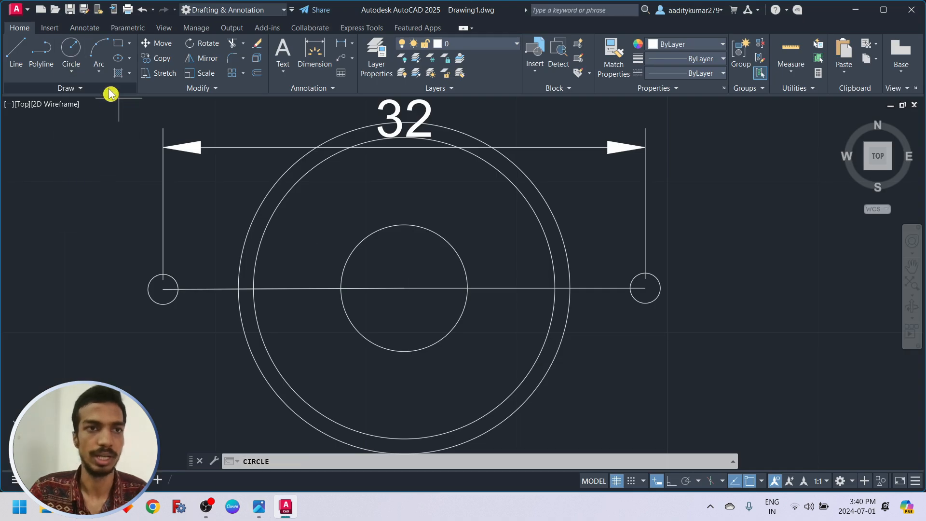
pyautogui.click(404, 288)
pyautogui.write('8')
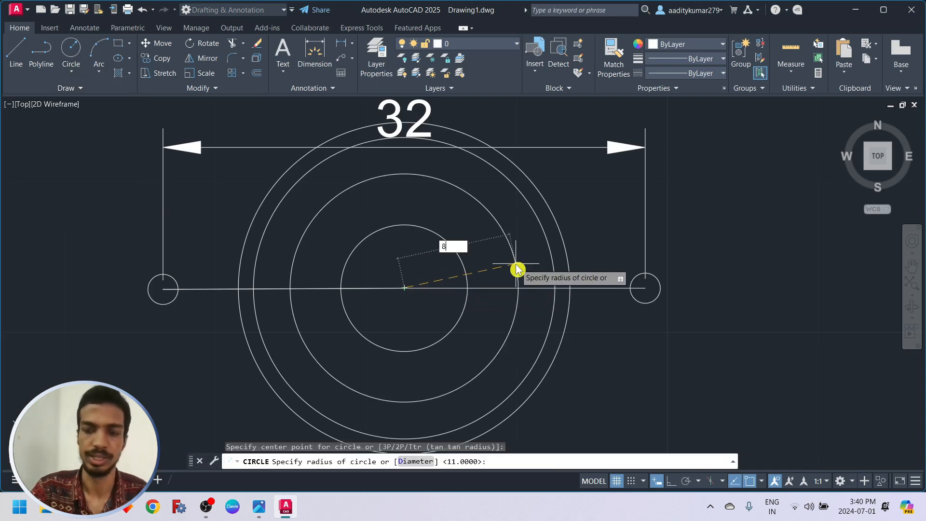
pyautogui.press('Return')
pyautogui.press('Escape')
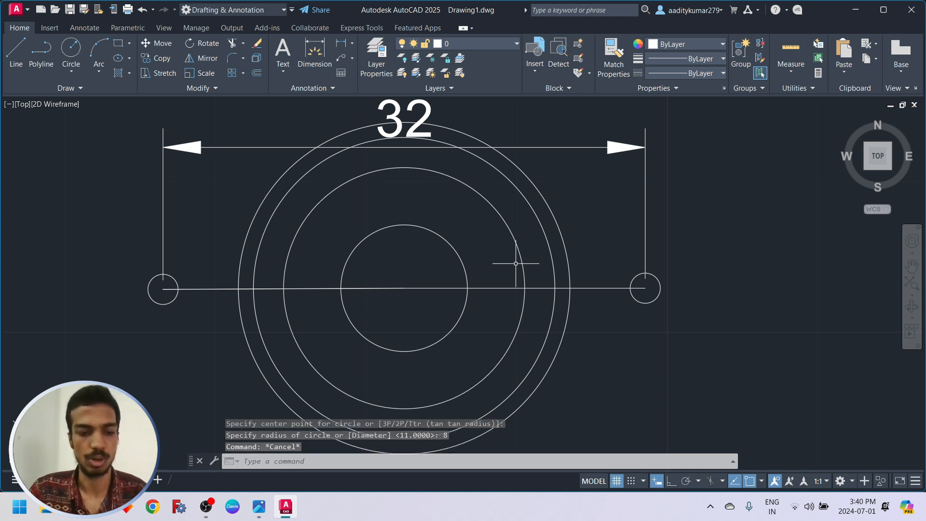
# Step: Check the slot height in the reference image and draw a 3-unit line vertically upward from the radius 11 circle's left quadrant
pyautogui.hotkey('alt', 'Tab')
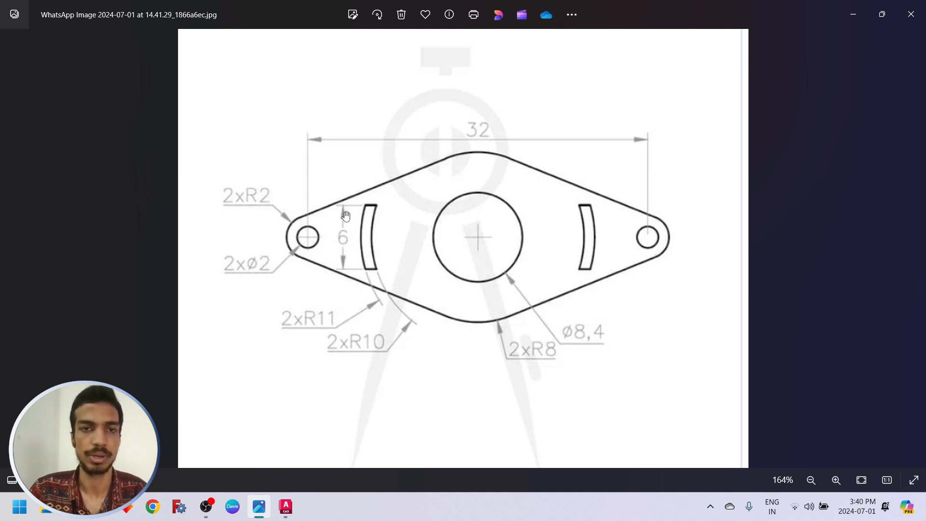
pyautogui.scroll(4, 341, 210)
pyautogui.scroll(1, 272, 220)
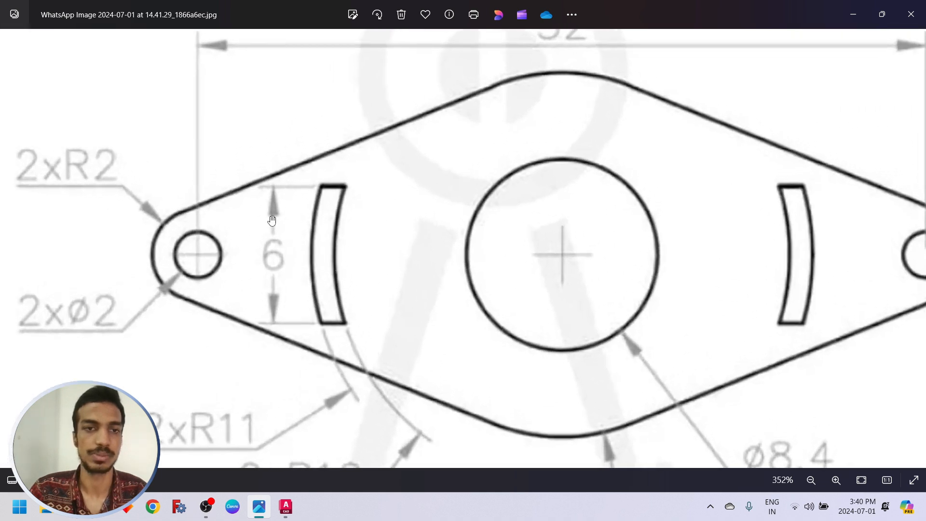
pyautogui.scroll(-3, 289, 226)
pyautogui.scroll(2, 308, 237)
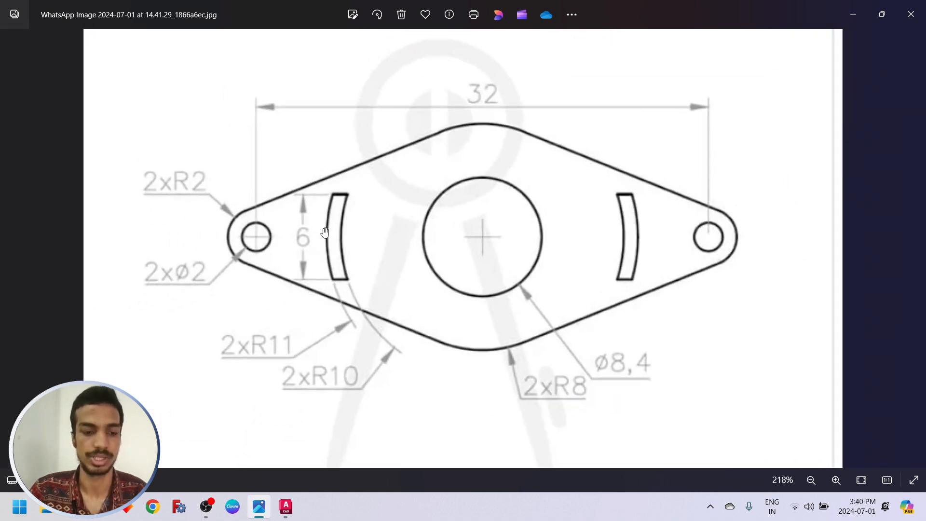
pyautogui.hotkey('alt', 'Tab')
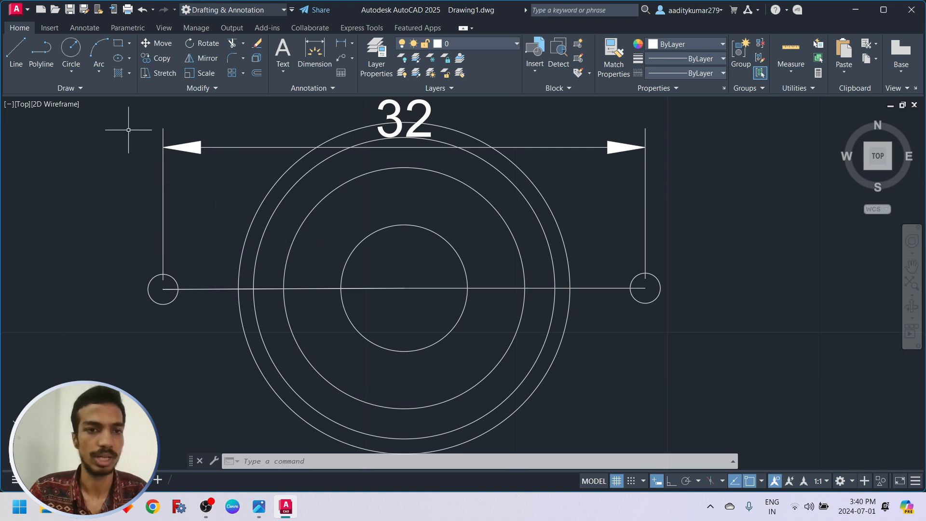
pyautogui.click(16, 53)
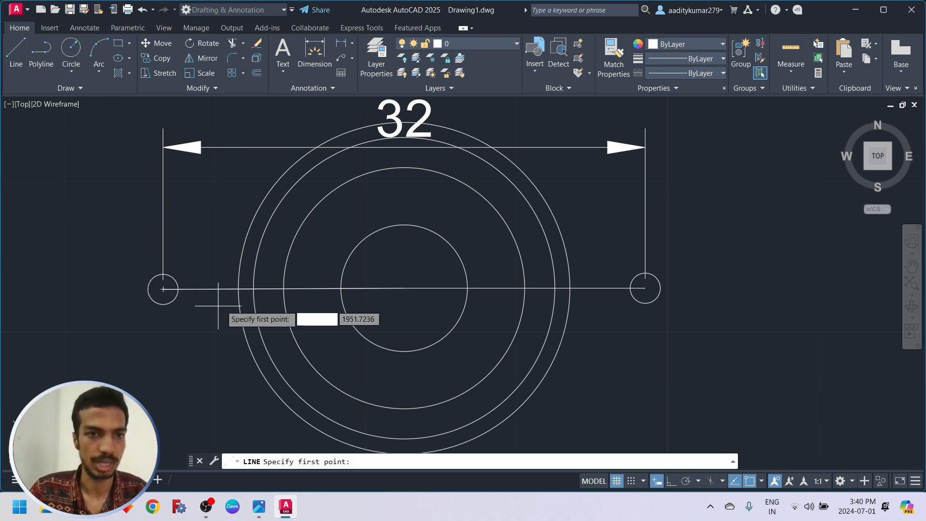
pyautogui.click(238, 288)
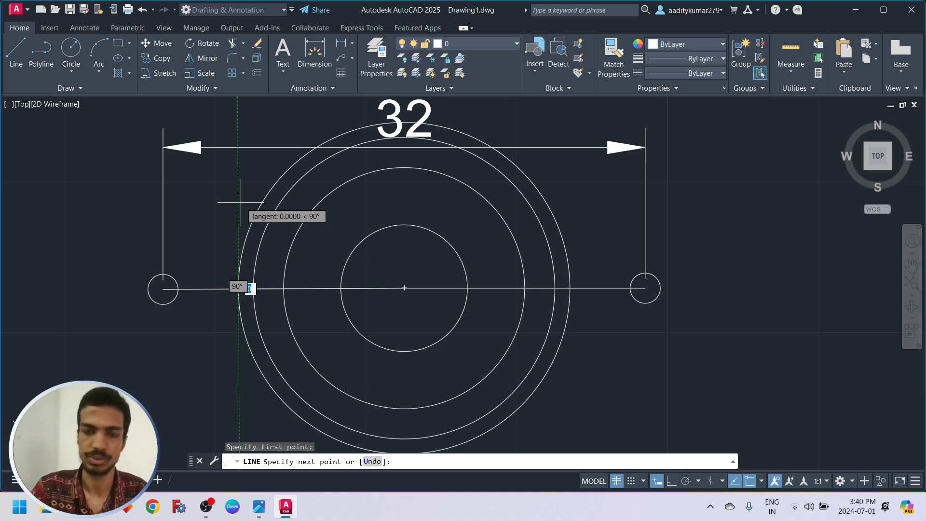
pyautogui.write('3')
pyautogui.press('Return')
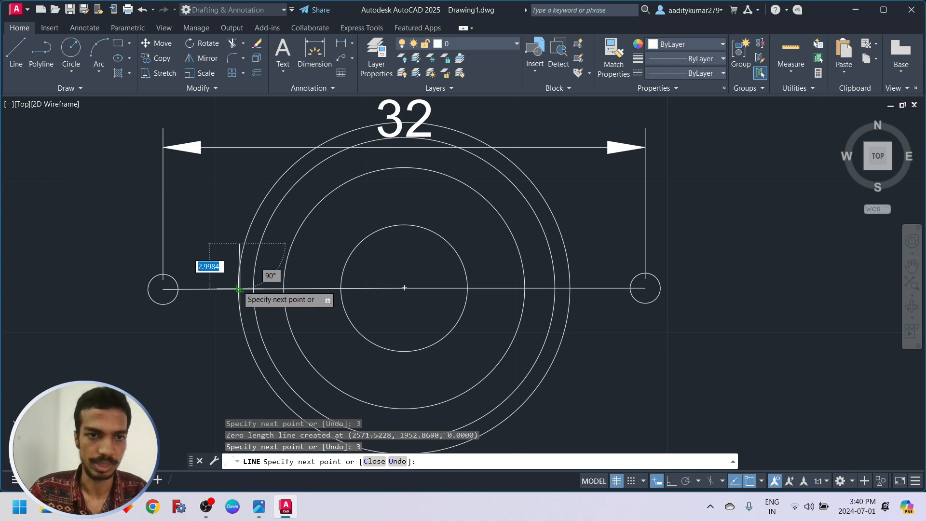
# Step: Continue the line back down to the horizontal centerline and 3 units below it
pyautogui.scroll(6, 239, 302)
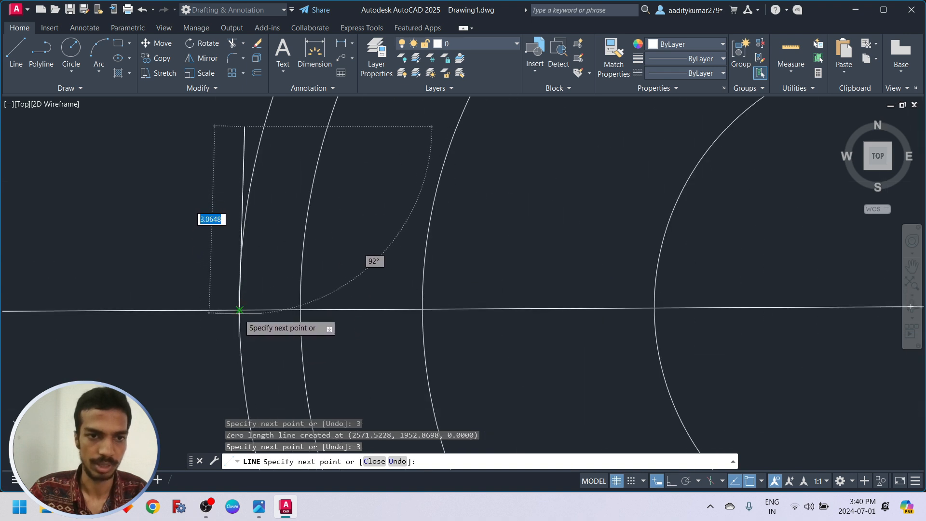
pyautogui.write('3')
pyautogui.press('Return')
pyautogui.scroll(-5, 240, 360)
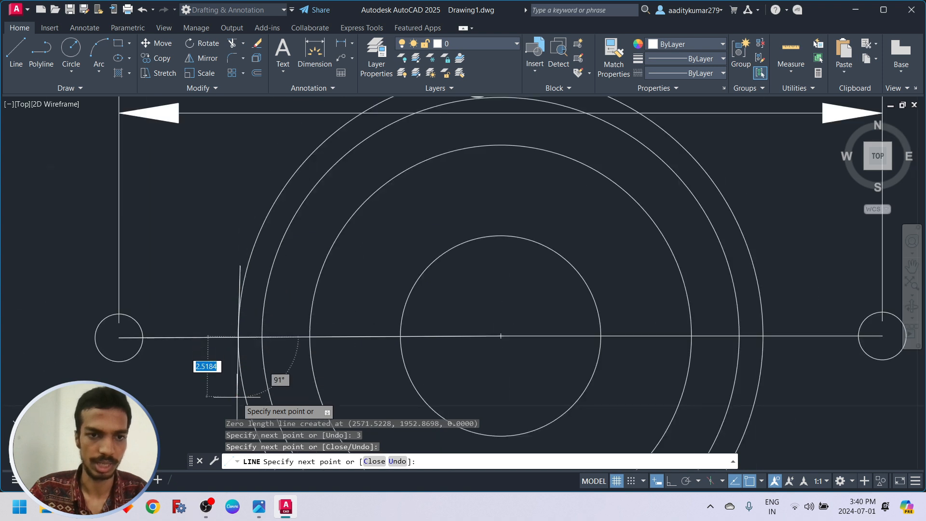
pyautogui.scroll(-4, 239, 385)
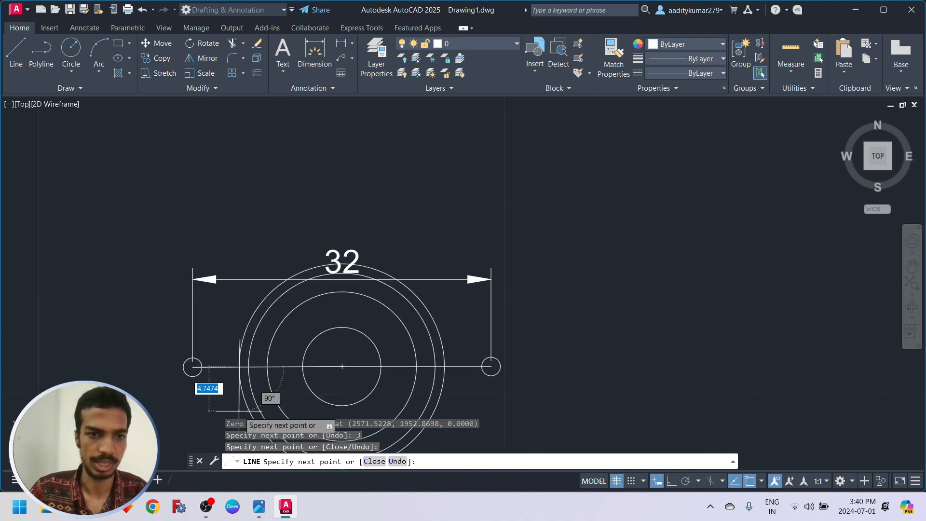
pyautogui.write('3')
pyautogui.press('Return')
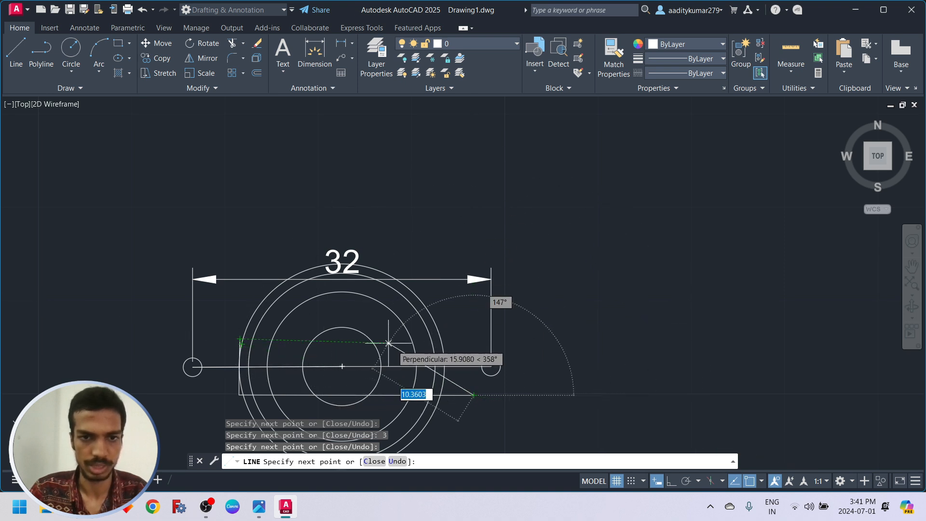
# Step: Continue the line horizontally past the circles' right side, vertically up, and back to the left vertical line to complete a rectangle
pyautogui.click(474, 345)
pyautogui.click(240, 346)
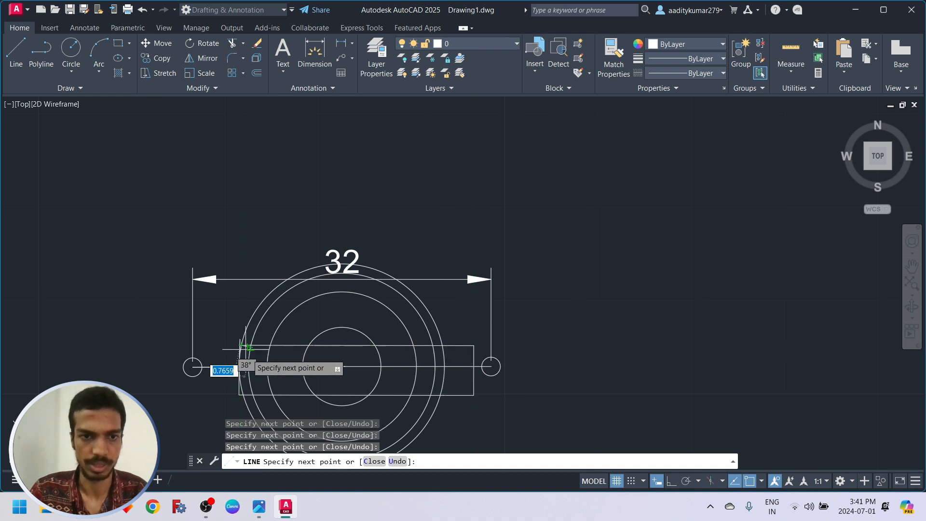
pyautogui.press('Escape')
pyautogui.scroll(-3, 351, 345)
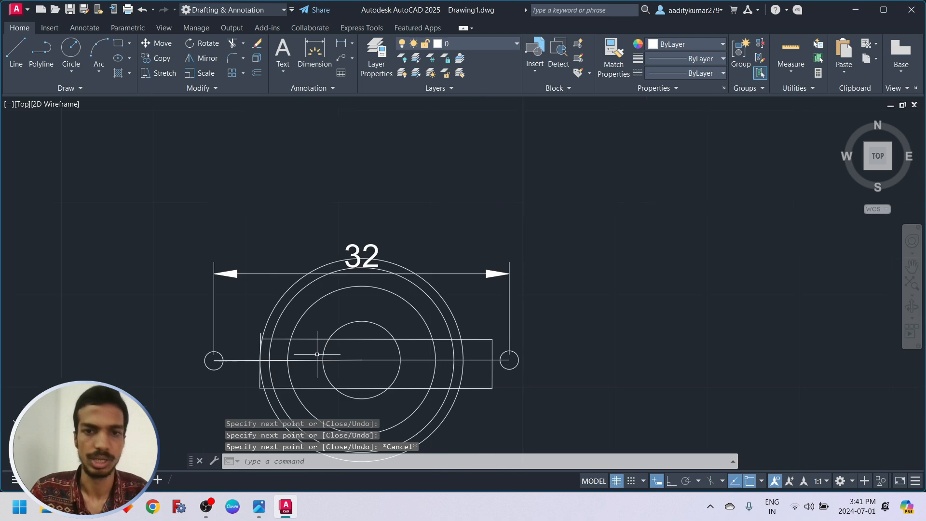
pyautogui.press('Escape')
pyautogui.press('Escape')
pyautogui.press('Escape')
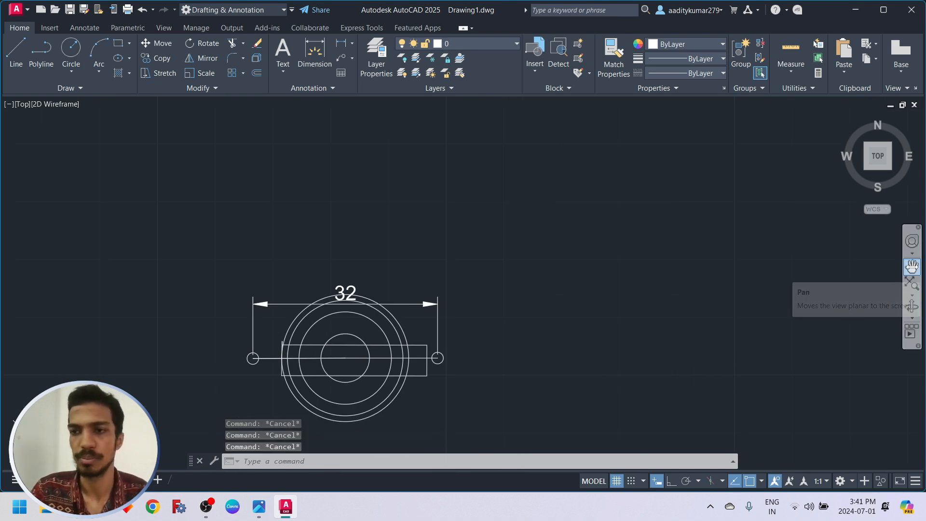
# Step: Examine the rectangle and concentric circles against the curved slots in the reference image
pyautogui.click(911, 265)
pyautogui.moveTo(473, 332); pyautogui.dragTo(598, 222)
pyautogui.press('Escape')
pyautogui.scroll(4, 582, 226)
pyautogui.moveTo(406, 292); pyautogui.dragTo(499, 276)
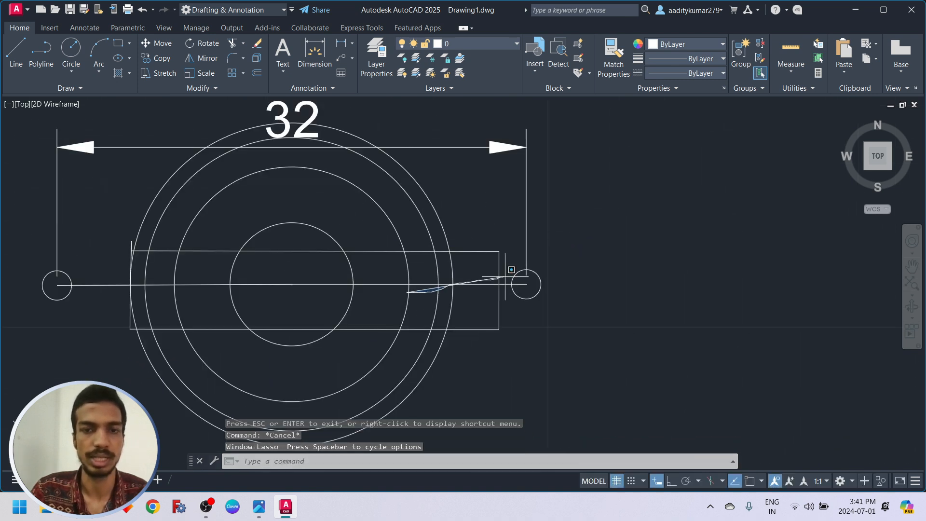
pyautogui.moveTo(599, 255)
pyautogui.mouseDown()
pyautogui.moveTo(661, 268)
pyautogui.moveTo(761, 261)
pyautogui.moveTo(800, 269)
pyautogui.mouseUp()
pyautogui.click(911, 266)
pyautogui.press('Escape')
pyautogui.press('Escape')
pyautogui.press('Escape')
pyautogui.hotkey('alt', 'Tab')
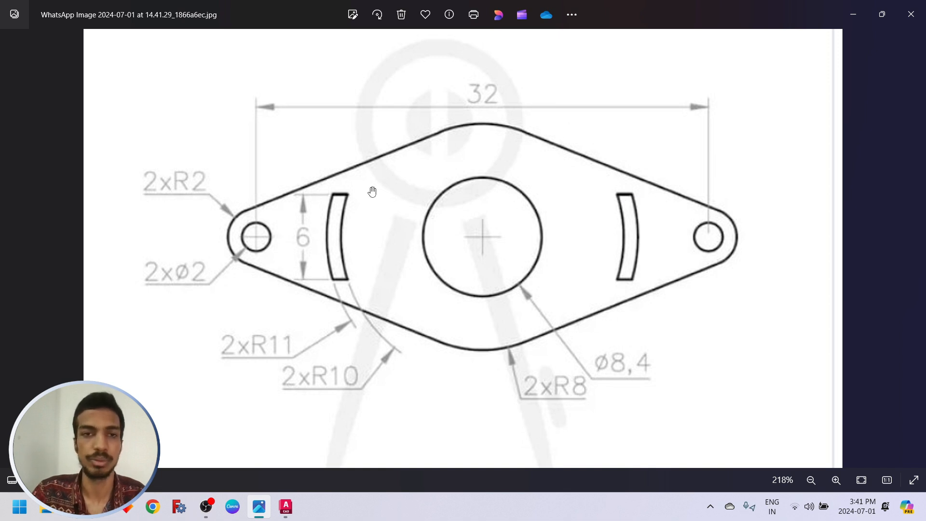
pyautogui.hotkey('alt', 'Tab')
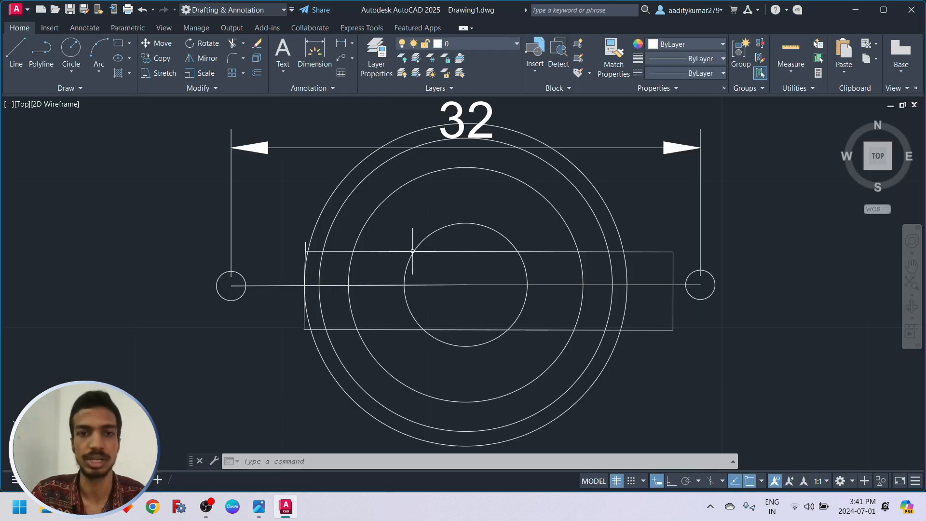
# Step: Trim the rectangle's left edge, the radius 11 and 10 arcs above it, and the lines between the left slot and the radius 8 circle
pyautogui.click(233, 47)
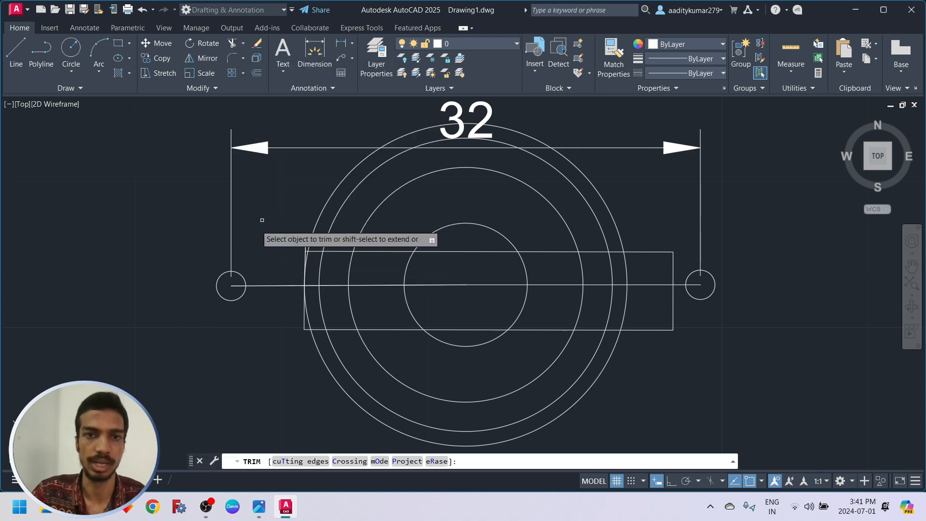
pyautogui.click(298, 328)
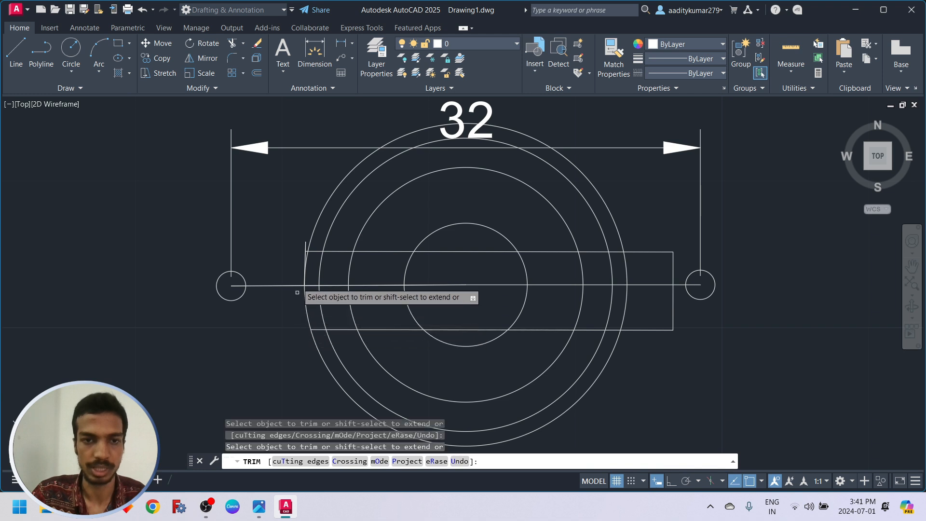
pyautogui.scroll(4, 305, 243)
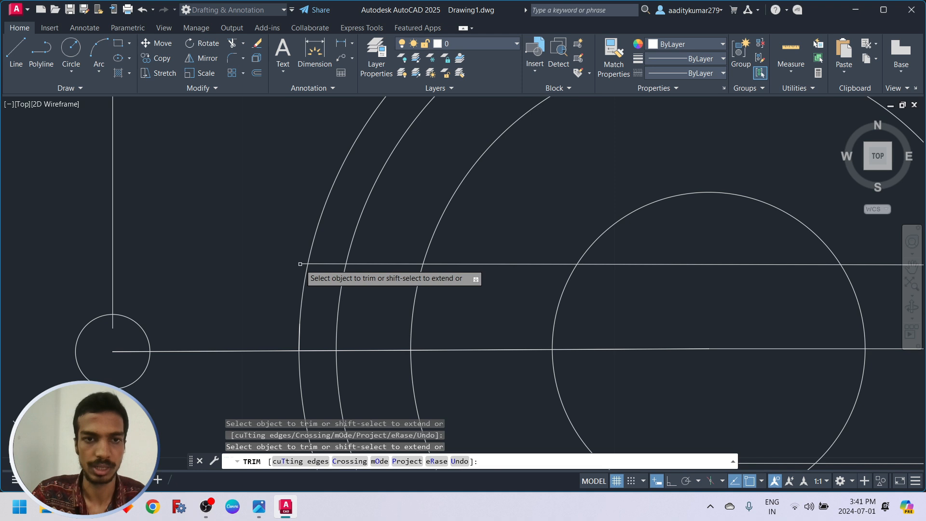
pyautogui.click(313, 242)
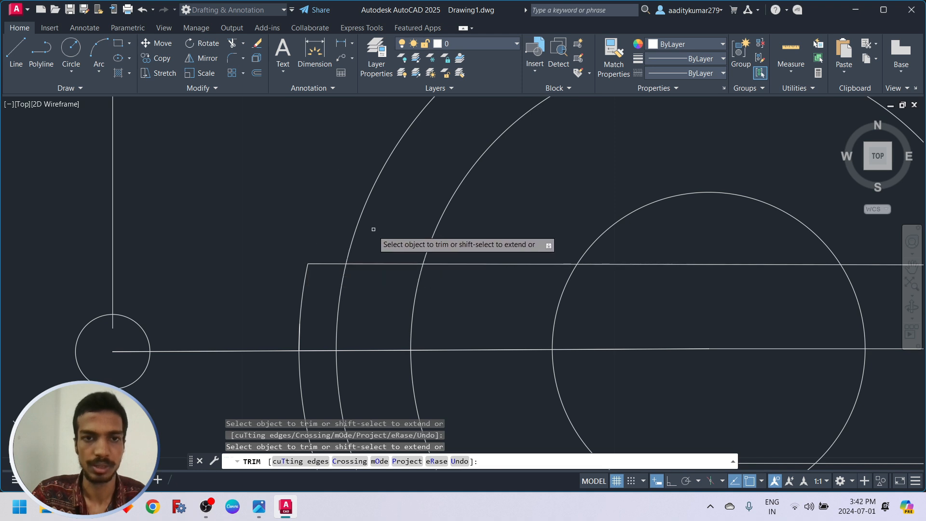
pyautogui.click(357, 227)
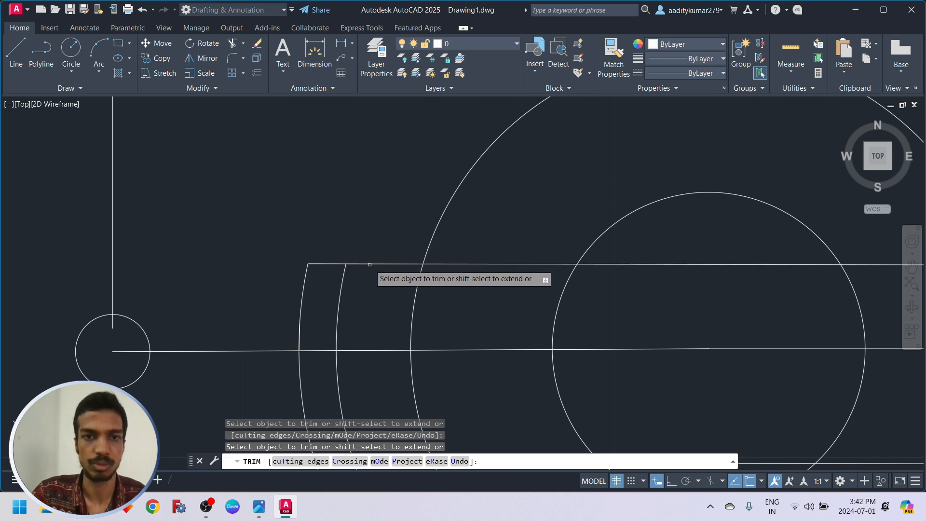
pyautogui.click(357, 350)
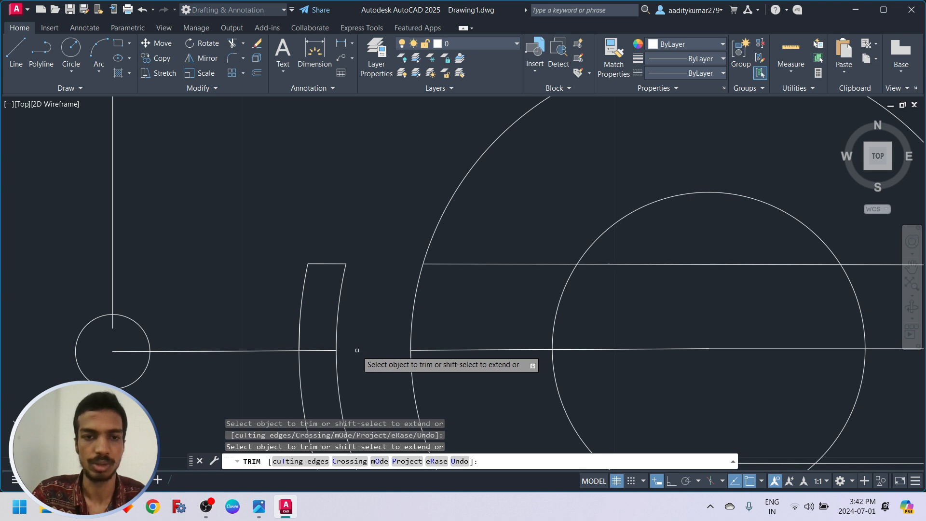
# Step: Trim the remaining arcs and line segments around the left slot's lower half, leaving a closed curved slot
pyautogui.scroll(-2, 361, 341)
pyautogui.scroll(2, 363, 396)
pyautogui.click(362, 375)
pyautogui.click(355, 394)
pyautogui.click(322, 402)
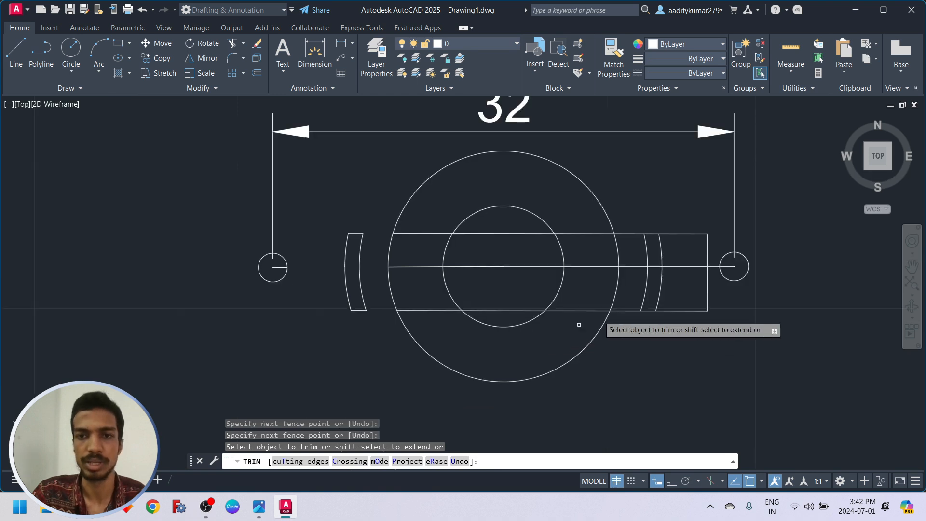
# Step: Trim the excess lines around the right curved slot and the leftover rectangle lines and centerline across the central circles
pyautogui.click(631, 234)
pyautogui.click(668, 234)
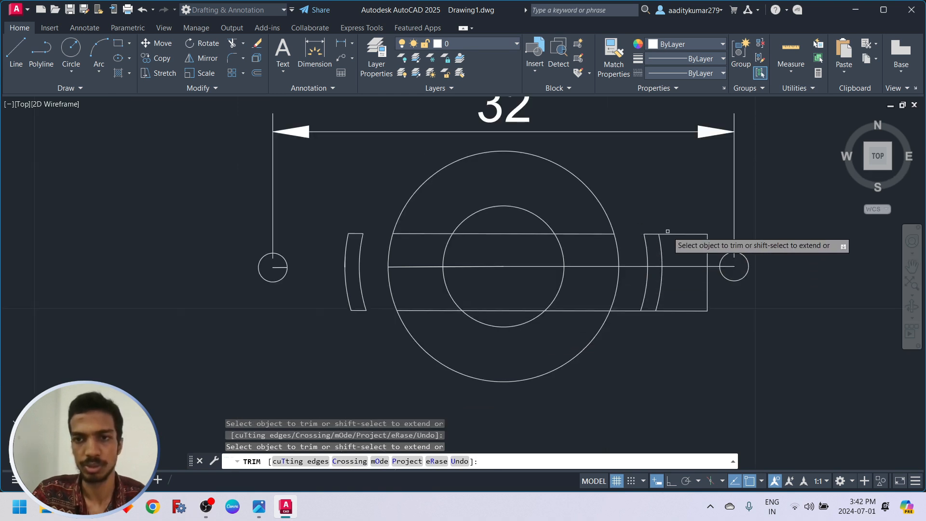
pyautogui.press('Escape')
pyautogui.press('Escape')
pyautogui.press('Escape')
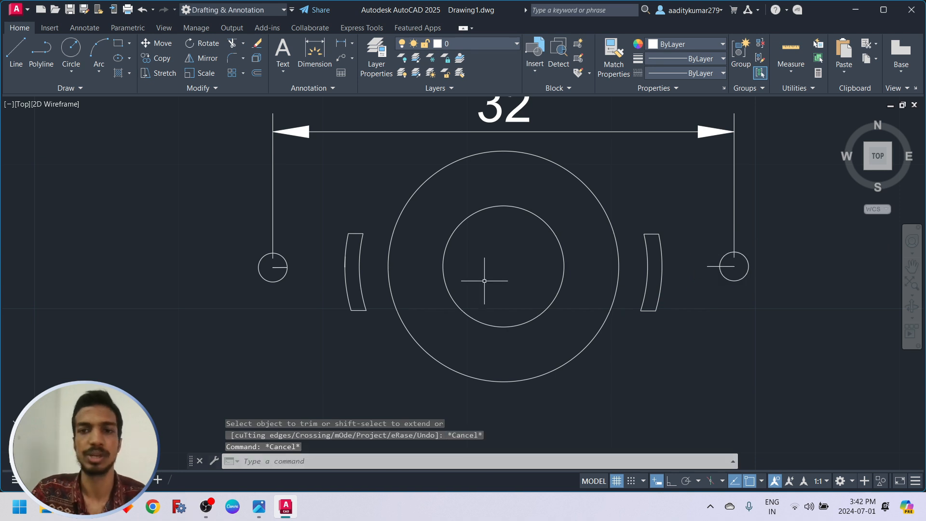
pyautogui.scroll(-2, 547, 206)
pyautogui.scroll(2, 572, 225)
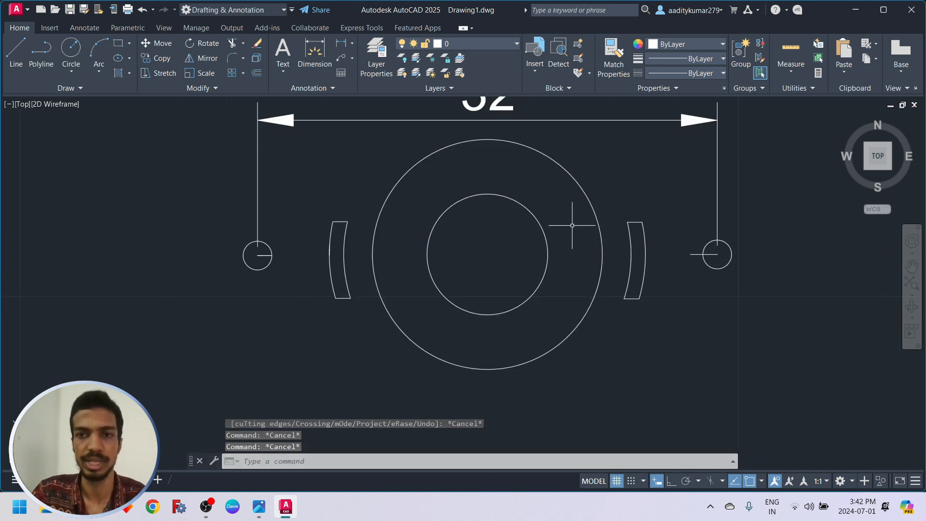
# Step: Check the end radius in the reference image and draw a radius 2 circle concentric with the left end hole
pyautogui.hotkey('alt', 'Tab')
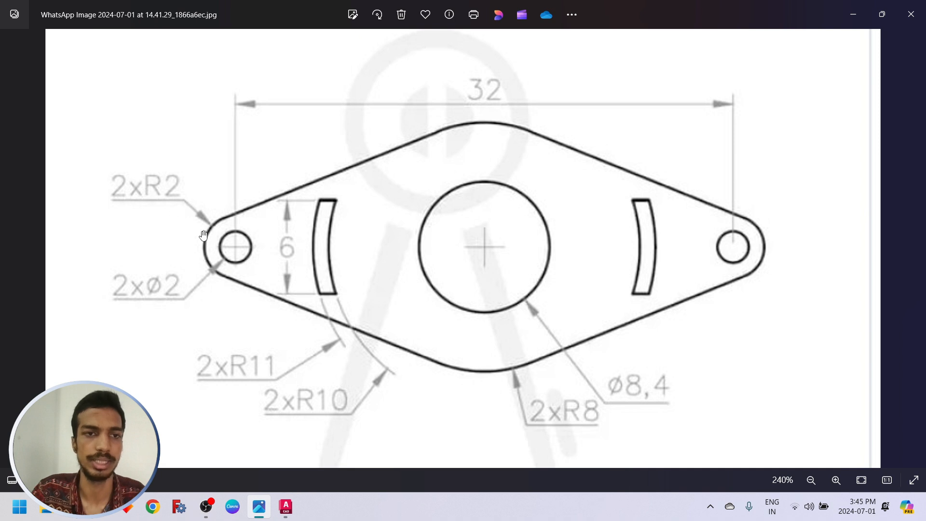
pyautogui.scroll(1, 137, 198)
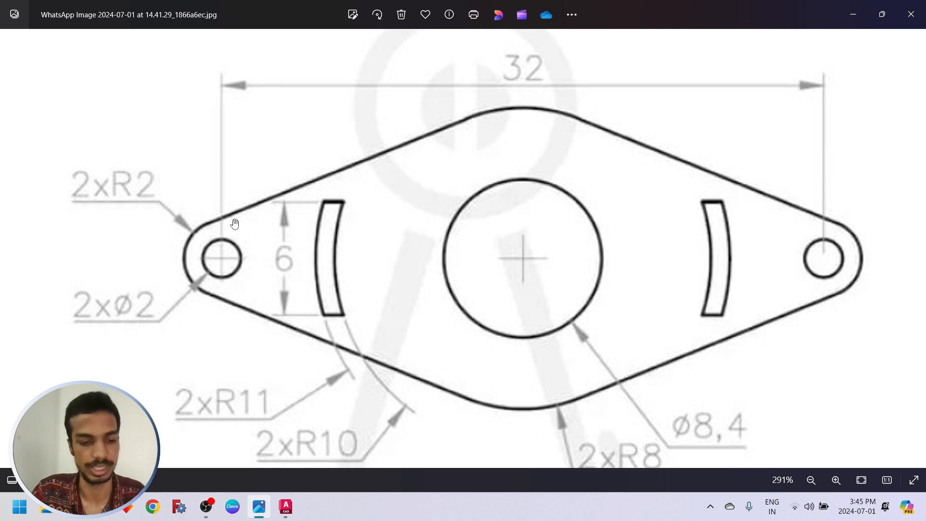
pyautogui.hotkey('alt', 'Tab')
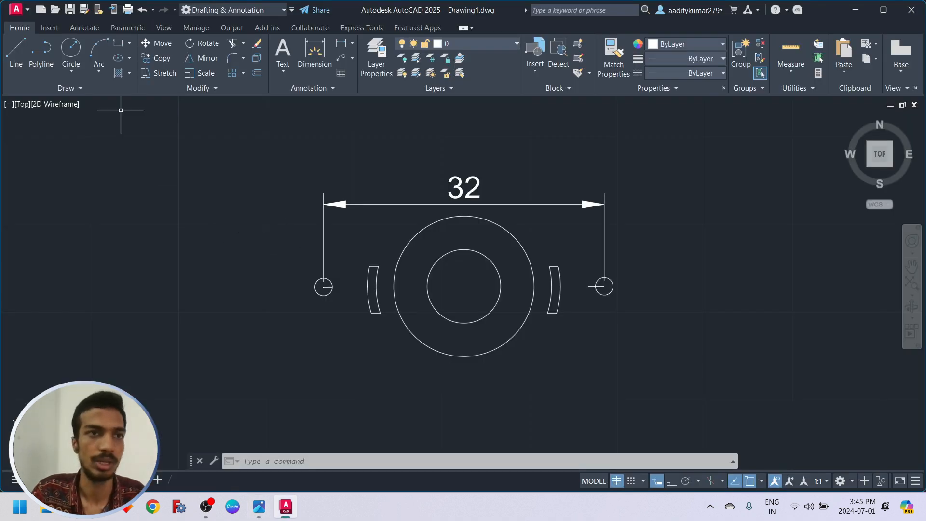
pyautogui.click(70, 72)
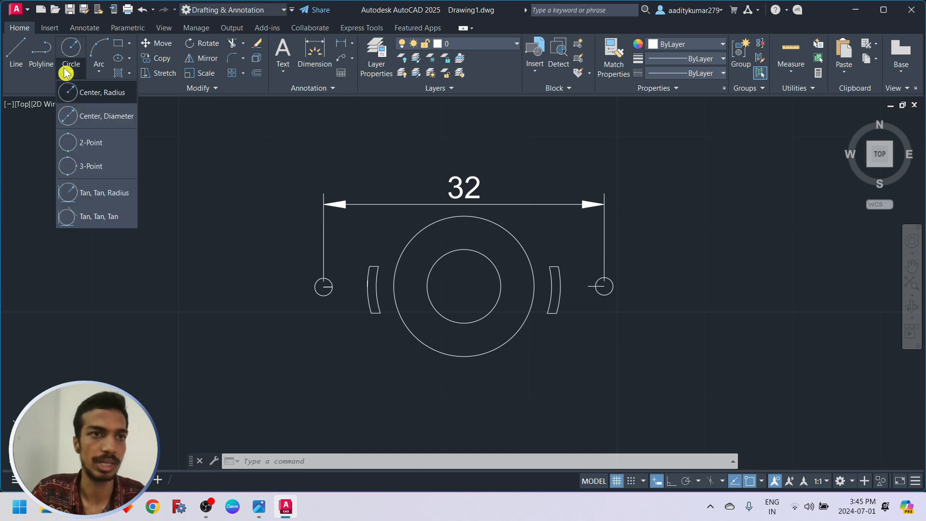
pyautogui.click(100, 99)
pyautogui.scroll(2, 246, 296)
pyautogui.click(368, 281)
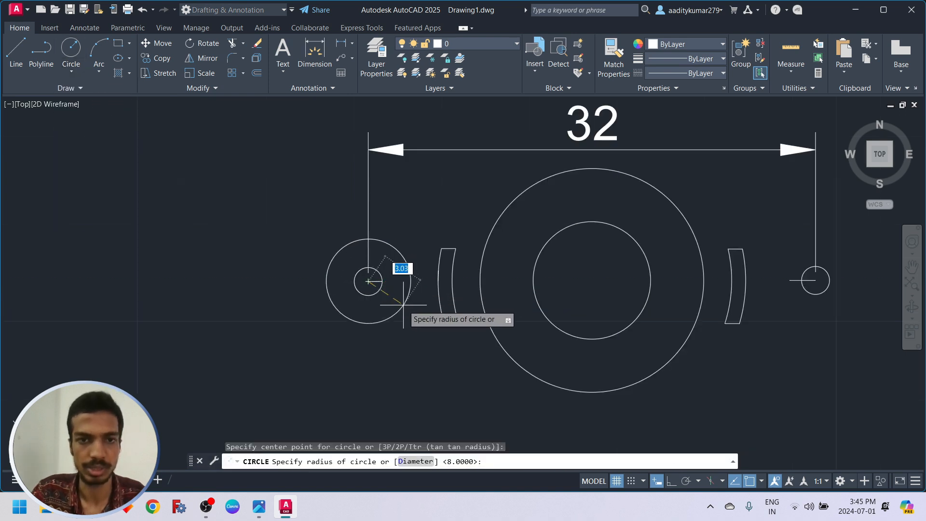
pyautogui.write('2')
pyautogui.press('Return')
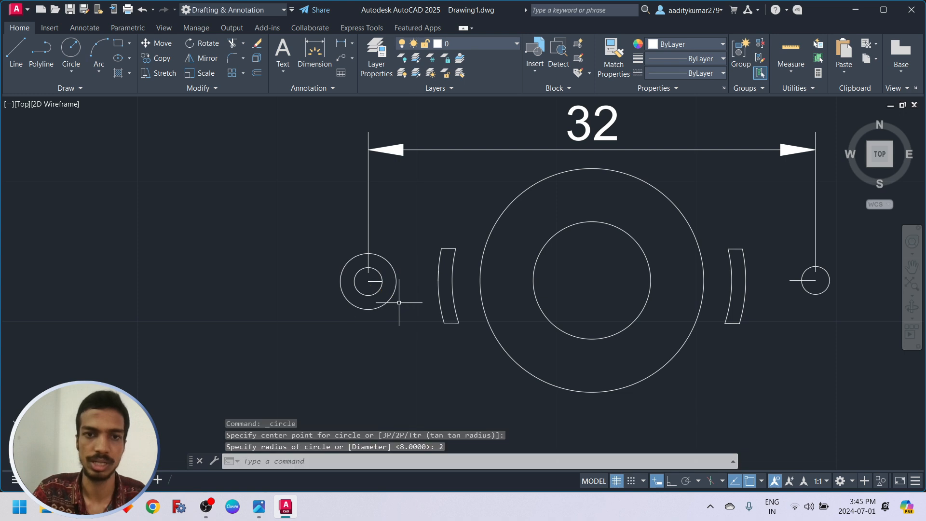
# Step: Copy the radius 2 circle from the left end hole's center to the right end hole's center
pyautogui.click(392, 266)
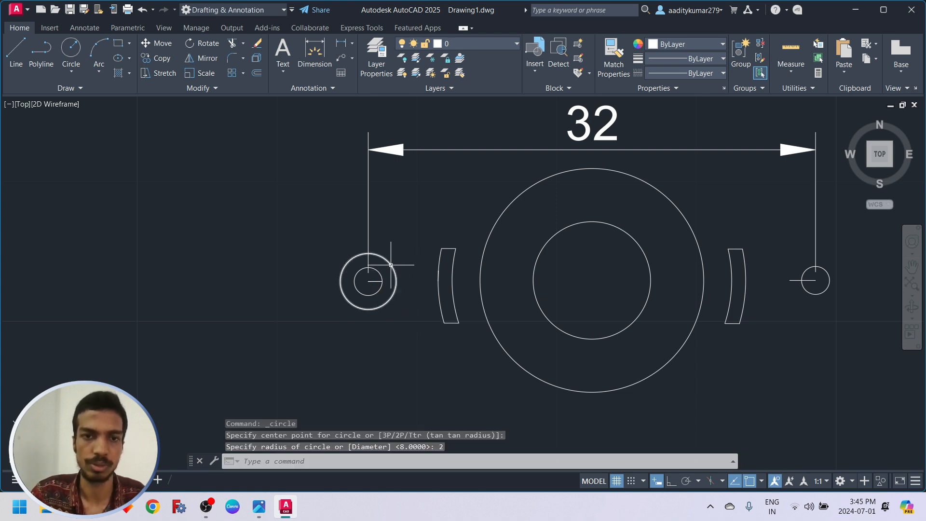
pyautogui.click(162, 59)
pyautogui.click(368, 281)
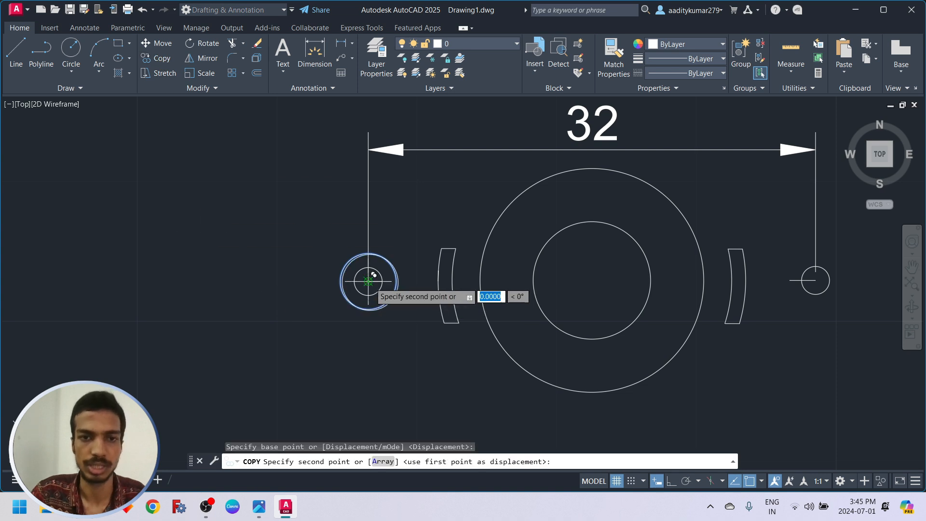
pyautogui.click(815, 280)
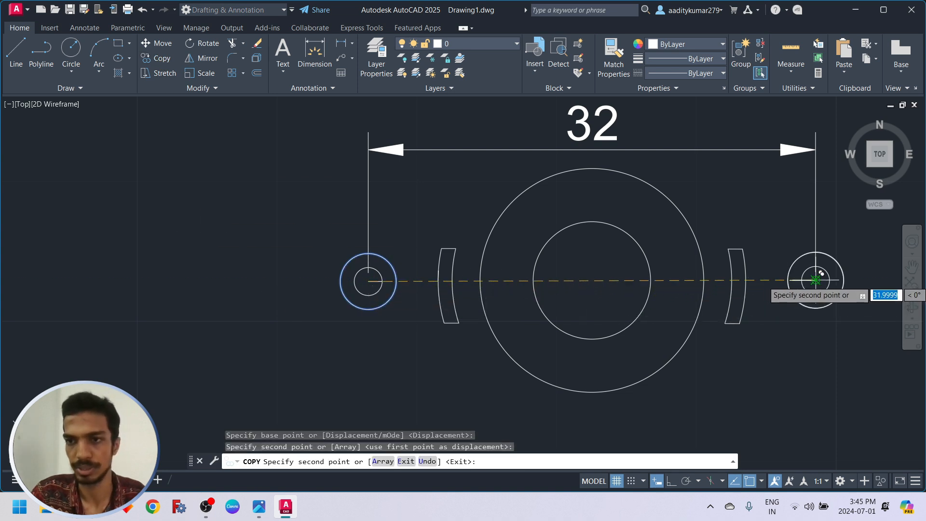
pyautogui.press('Escape')
pyautogui.scroll(-2, 772, 362)
pyautogui.scroll(-2, 775, 361)
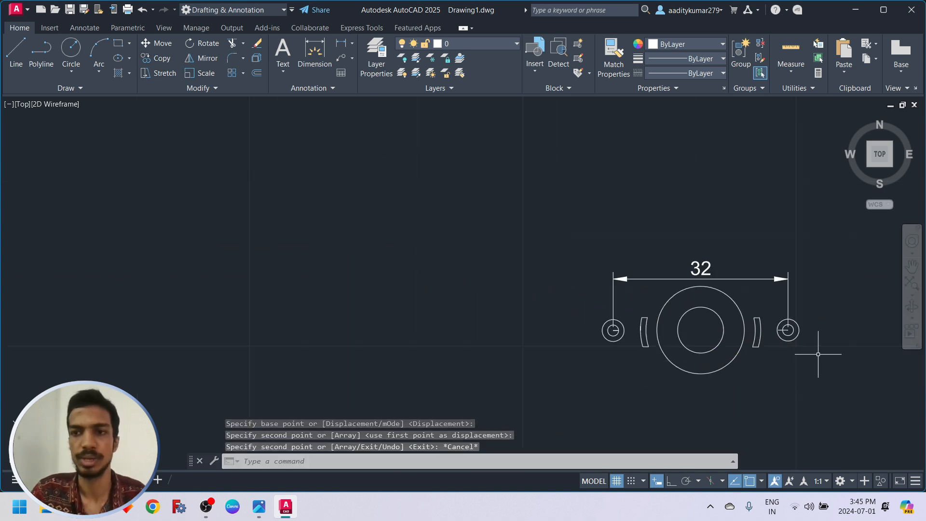
# Step: Check the outline in the reference image and draw the upper-left tangent line from the left radius 2 circle to the radius 8 circle
pyautogui.click(911, 266)
pyautogui.moveTo(820, 352)
pyautogui.mouseDown()
pyautogui.moveTo(608, 277)
pyautogui.moveTo(564, 278)
pyautogui.mouseUp()
pyautogui.press('Escape')
pyautogui.press('Escape')
pyautogui.press('Escape')
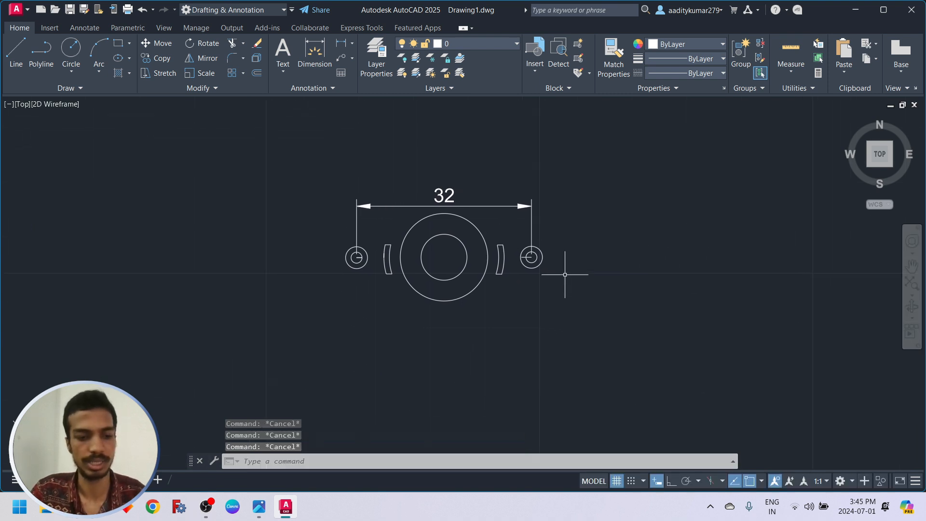
pyautogui.hotkey('alt', 'Tab')
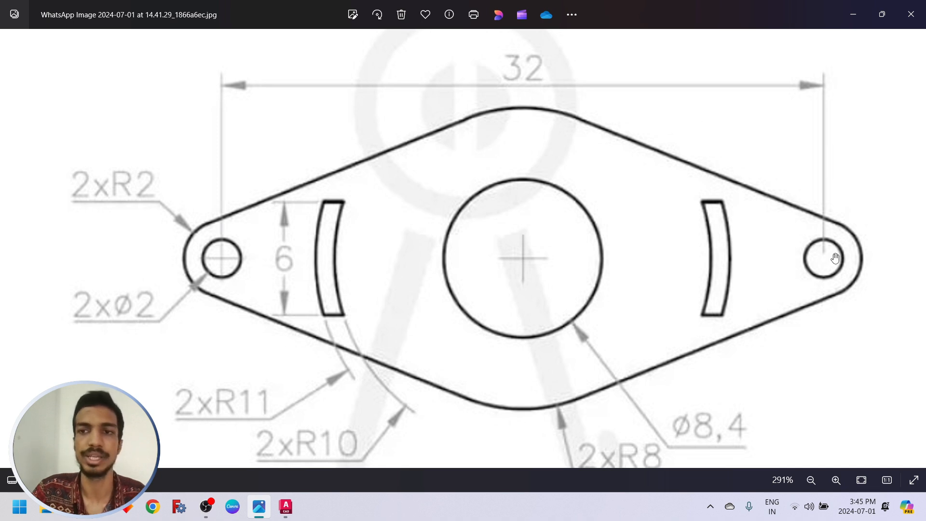
pyautogui.hotkey('alt', 'Tab')
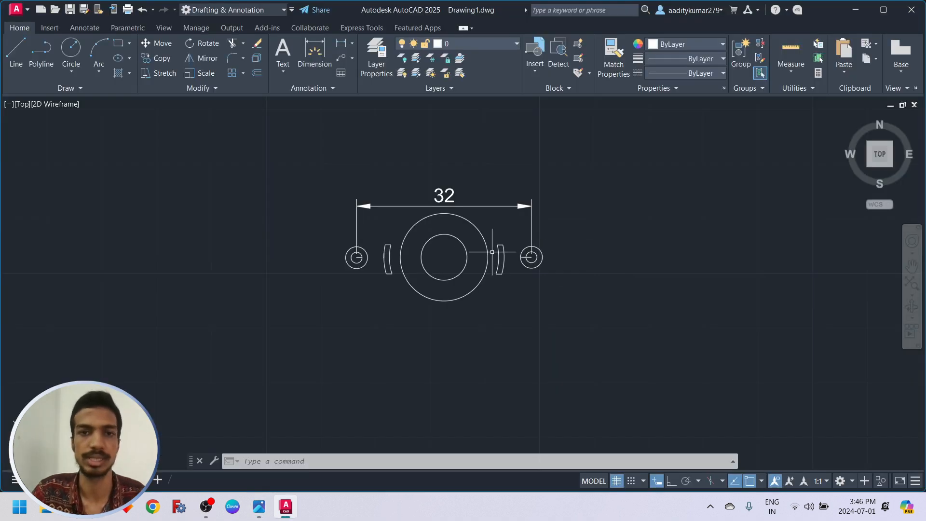
pyautogui.click(7, 59)
pyautogui.scroll(2, 199, 275)
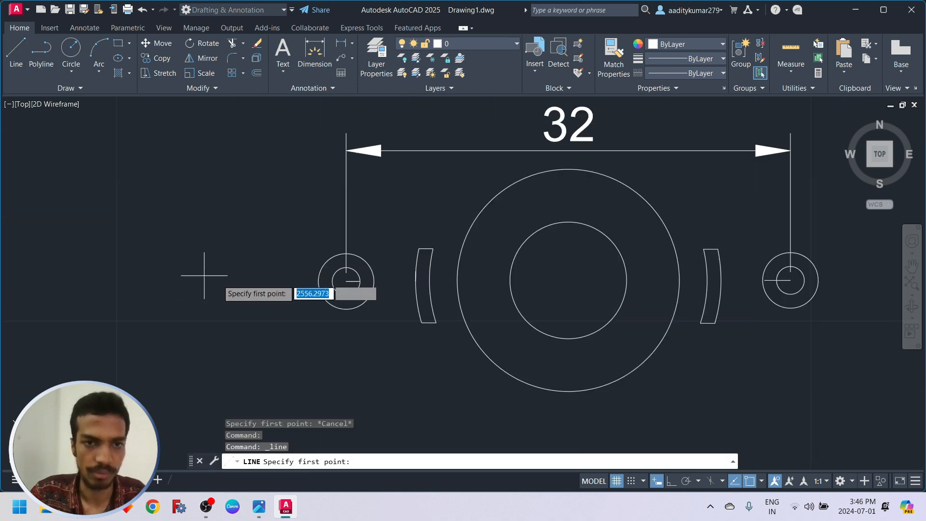
pyautogui.click(335, 257)
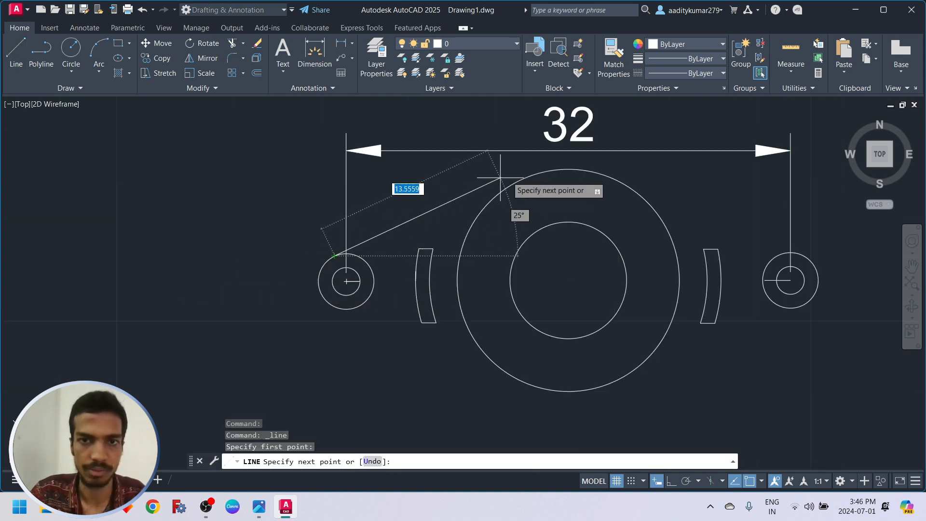
pyautogui.click(527, 176)
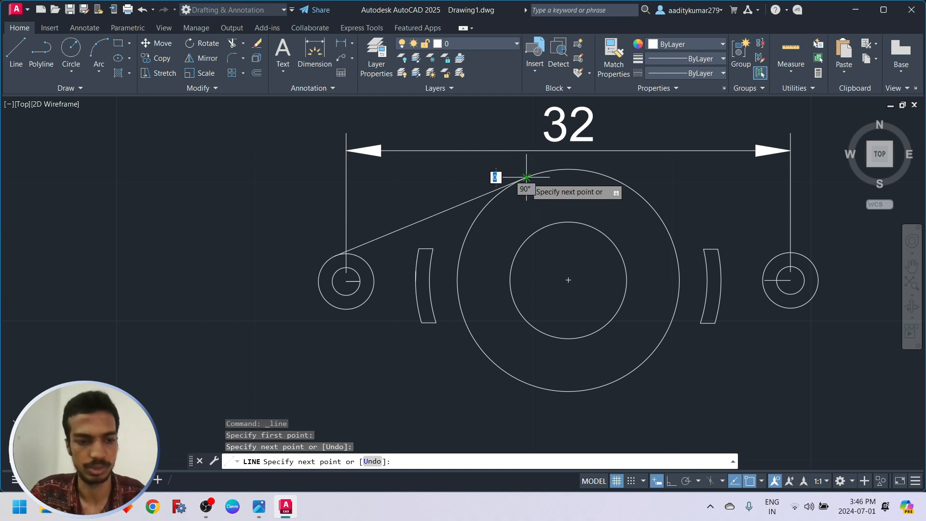
pyautogui.press('Escape')
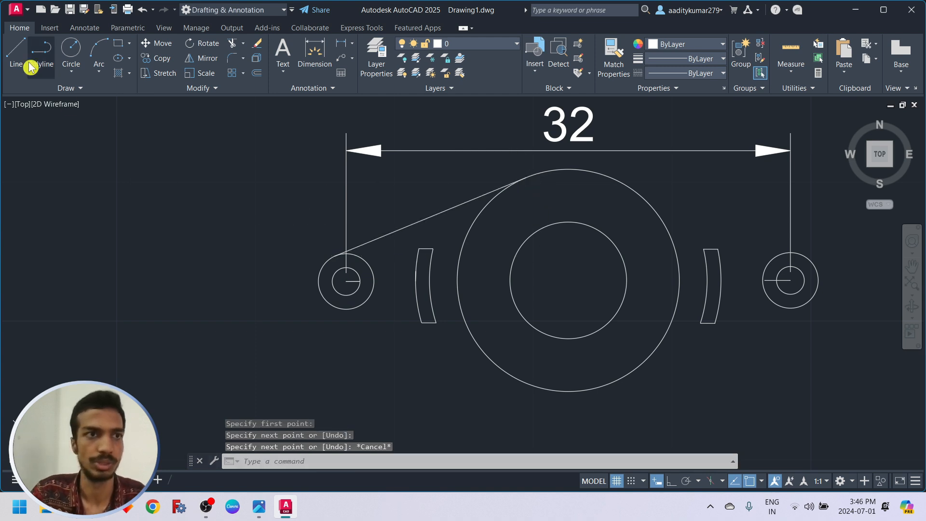
# Step: Draw the lower-left tangent line from the left radius 2 circle to the underside of the radius 8 circle
pyautogui.click(16, 53)
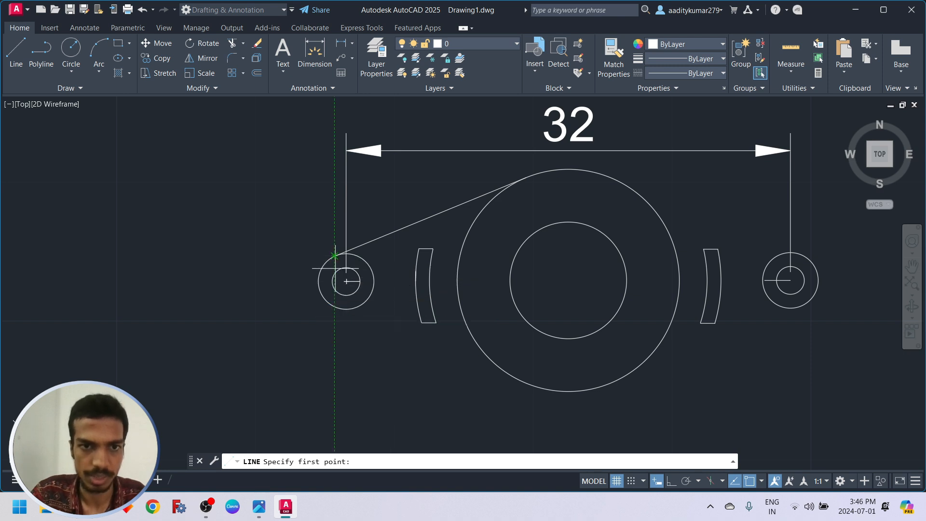
pyautogui.click(333, 305)
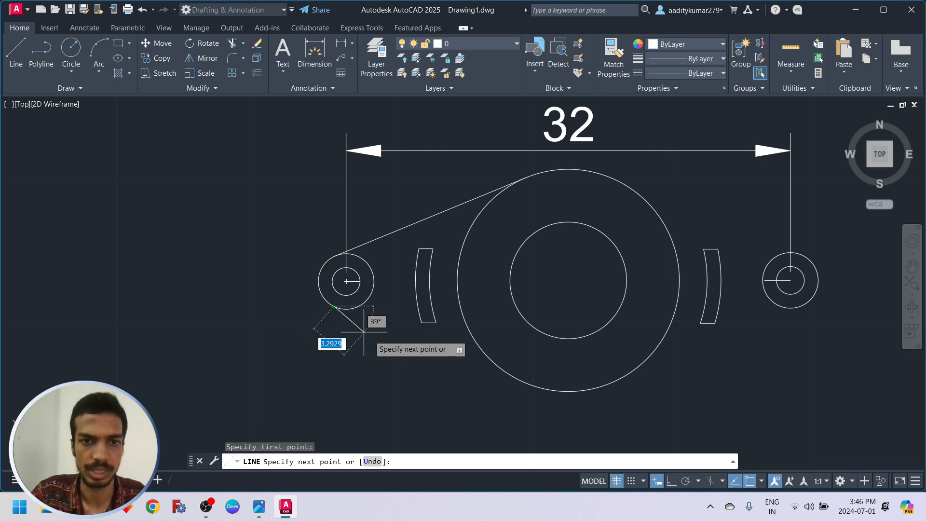
pyautogui.click(521, 383)
pyautogui.press('Escape')
pyautogui.scroll(-1, 657, 386)
pyautogui.scroll(1, 675, 378)
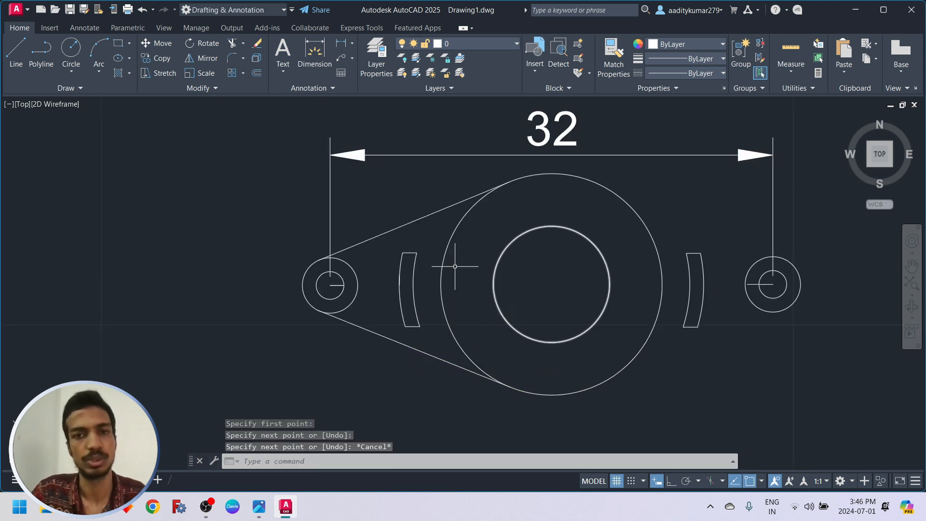
# Step: Draw the lower and upper tangent lines joining the right radius 2 circle to the radius 8 circle
pyautogui.click(16, 51)
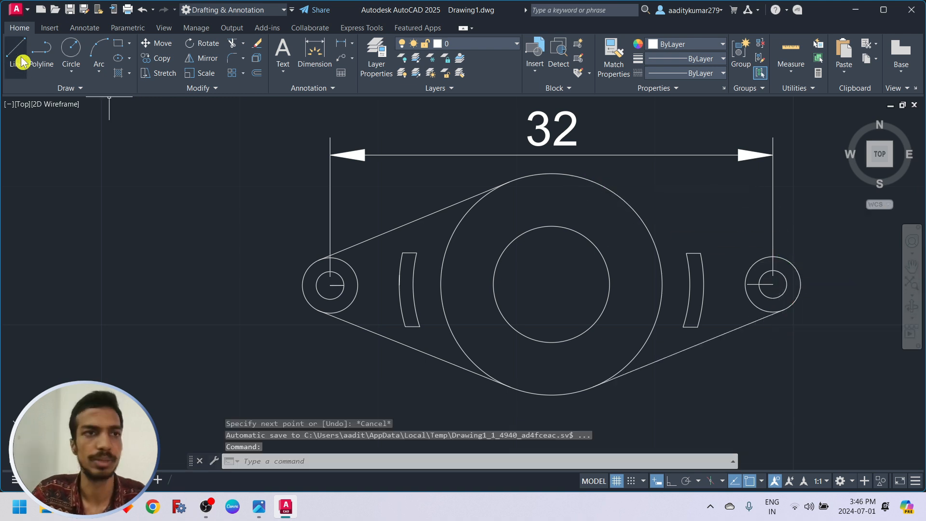
pyautogui.click(22, 61)
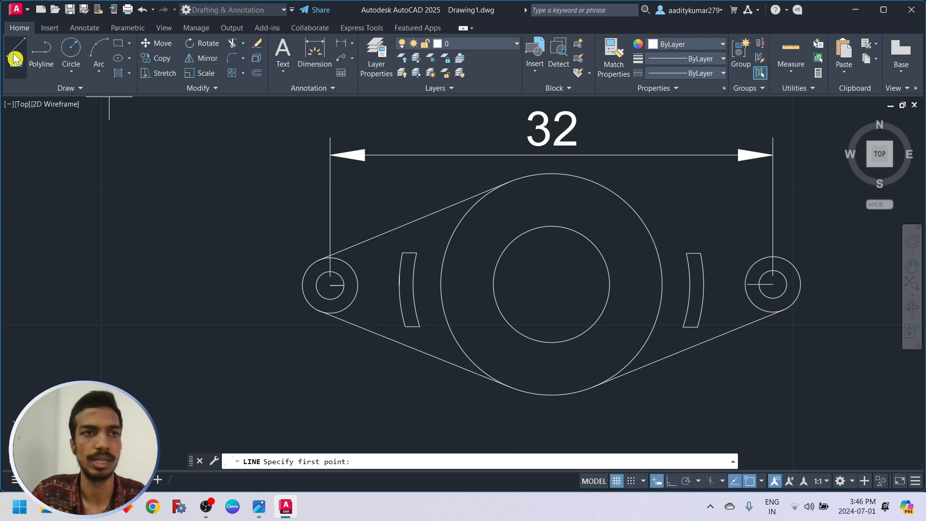
pyautogui.click(784, 260)
pyautogui.press('Escape')
pyautogui.scroll(-2, 772, 304)
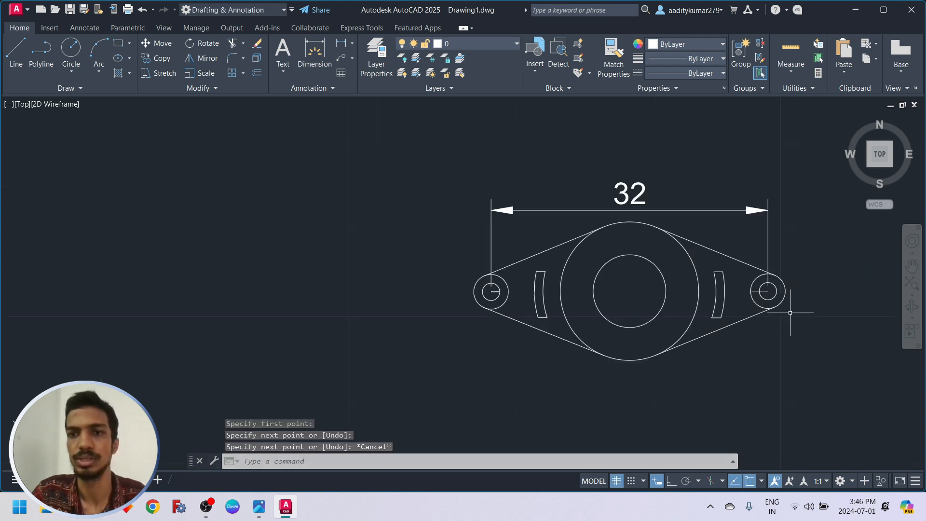
pyautogui.scroll(2, 800, 319)
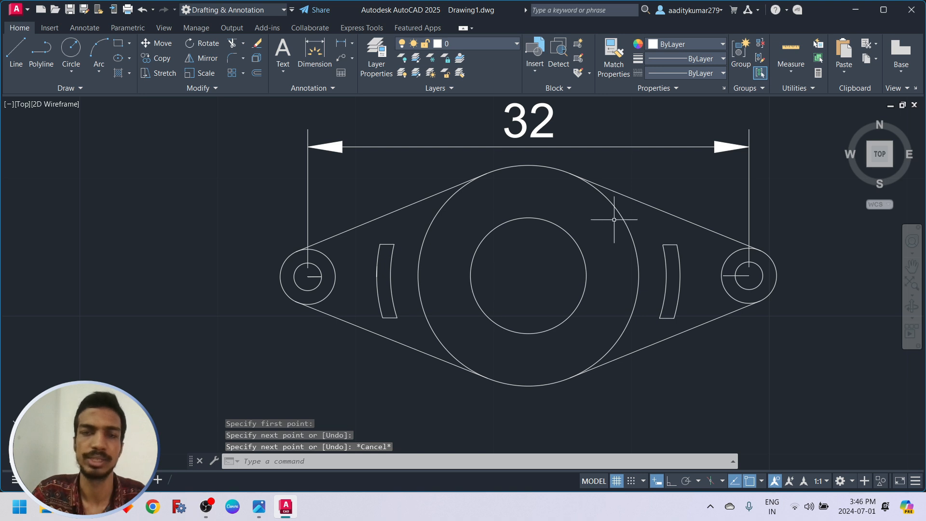
# Step: Trim away the leftover horizontal line segments inside the left and right end holes
pyautogui.click(233, 49)
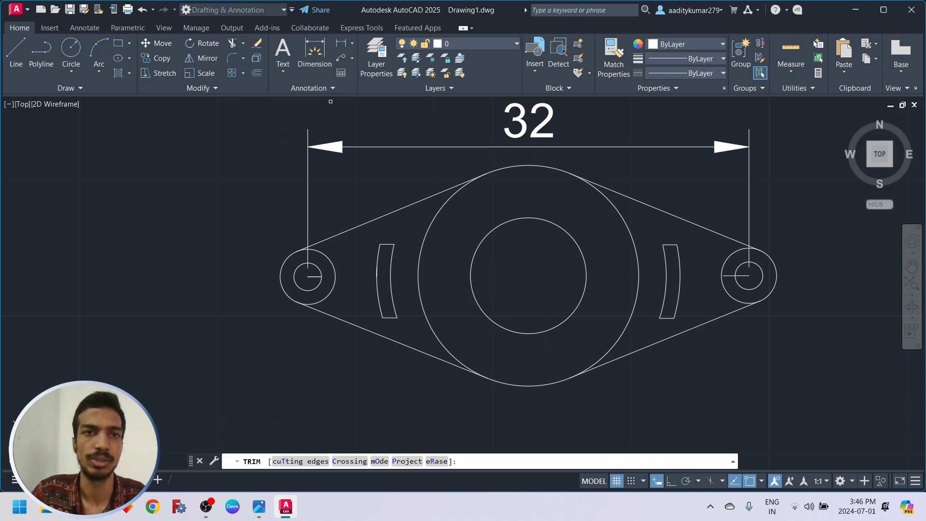
pyautogui.click(311, 275)
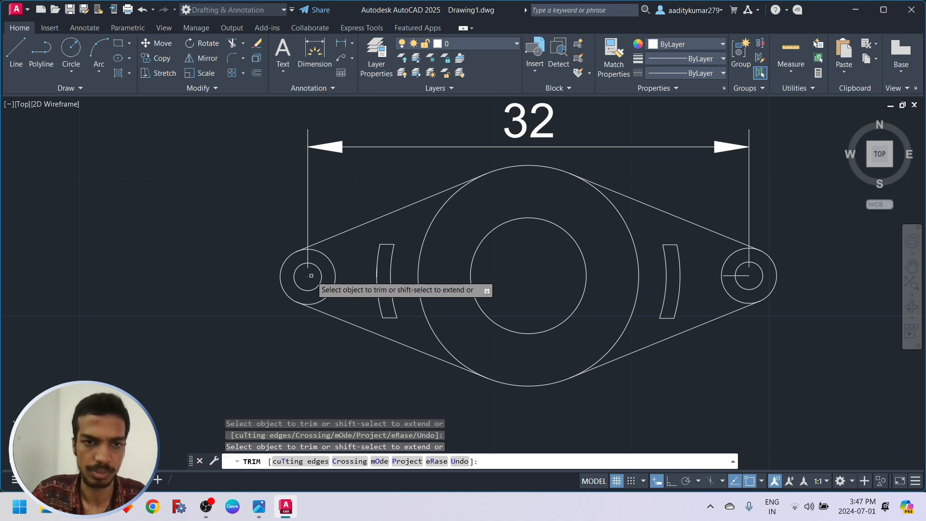
pyautogui.click(726, 276)
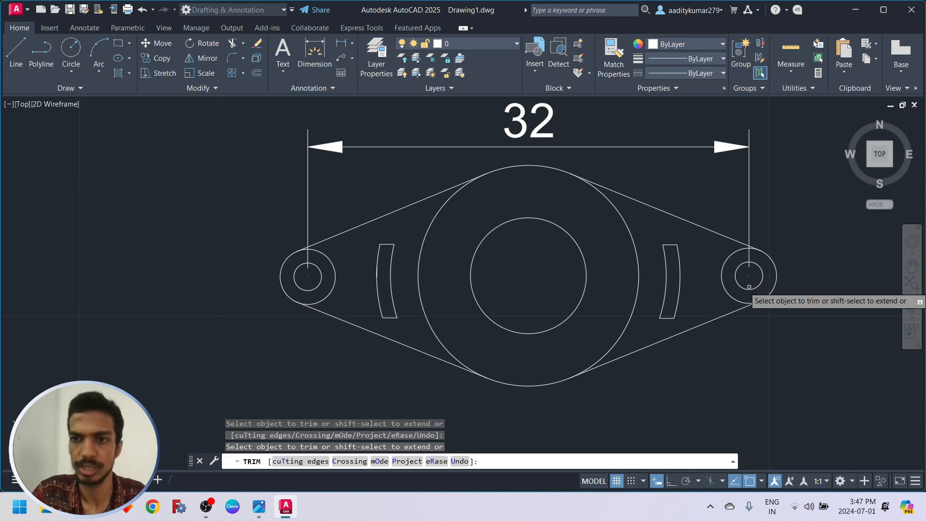
# Step: Trim the side arcs of the radius 8 circle and the inner arcs of both radius 2 circles to leave the flange outline
pyautogui.click(638, 261)
pyautogui.click(428, 229)
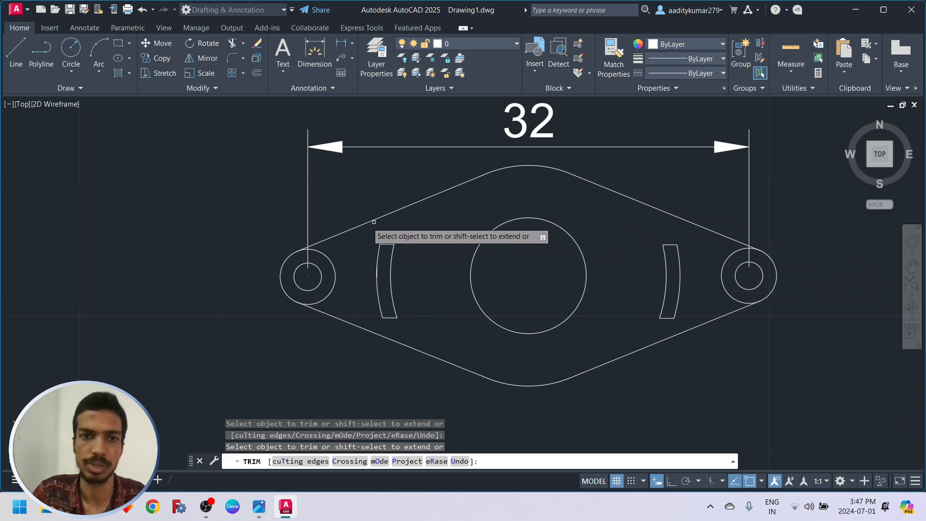
pyautogui.click(333, 269)
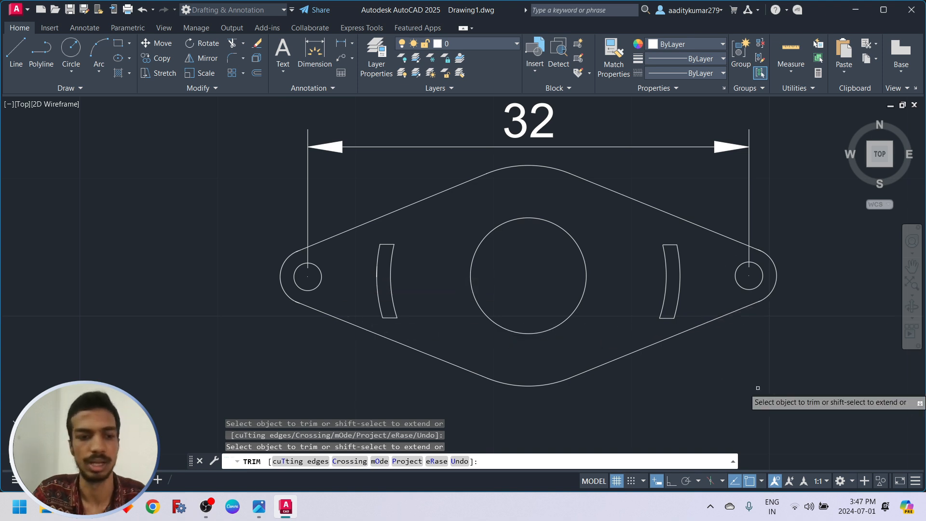
pyautogui.press('Escape')
pyautogui.press('Escape')
pyautogui.press('Escape')
# Step: Compare the trimmed flange with the reference image, checking its outline, holes, slots and dimensions
pyautogui.scroll(-2, 757, 387)
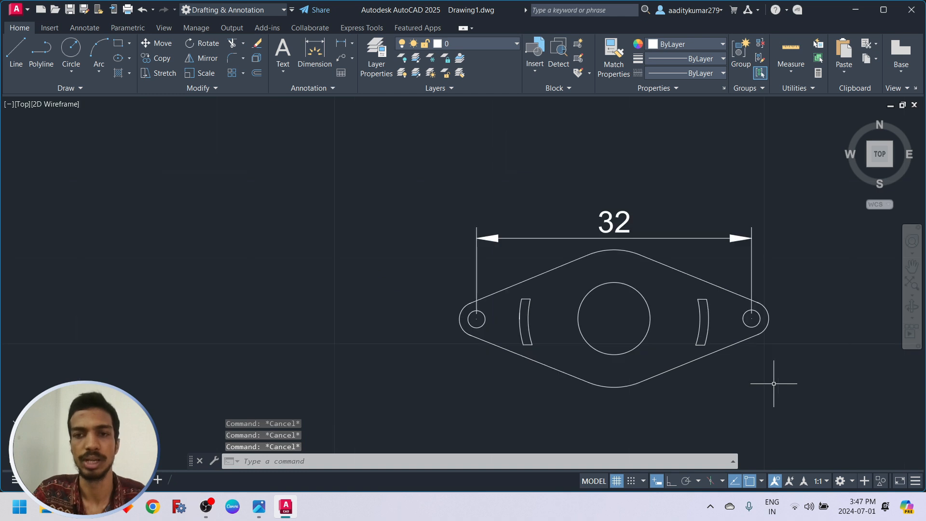
pyautogui.click(912, 265)
pyautogui.moveTo(827, 344)
pyautogui.mouseDown()
pyautogui.moveTo(711, 288)
pyautogui.moveTo(625, 291)
pyautogui.mouseUp()
pyautogui.press('Escape')
pyautogui.press('Escape')
pyautogui.press('Escape')
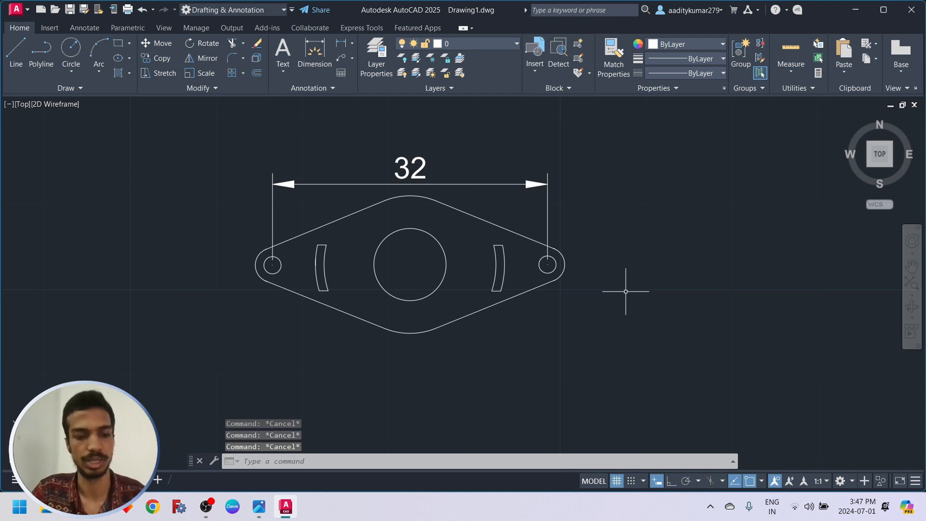
pyautogui.hotkey('alt', 'Tab')
pyautogui.scroll(-3, 637, 235)
pyautogui.scroll(-2, 643, 345)
pyautogui.scroll(2, 638, 374)
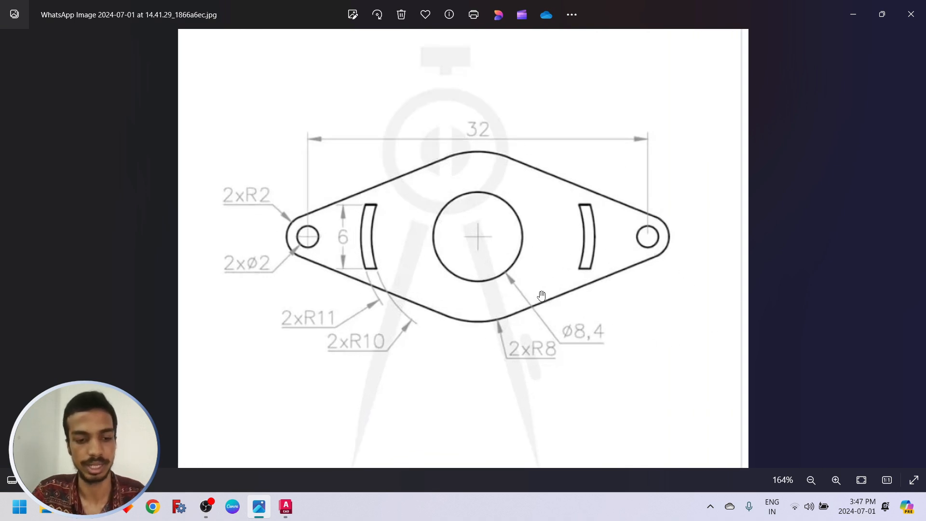
pyautogui.hotkey('alt', 'Tab')
pyautogui.scroll(2, 462, 258)
pyautogui.scroll(-4, 457, 223)
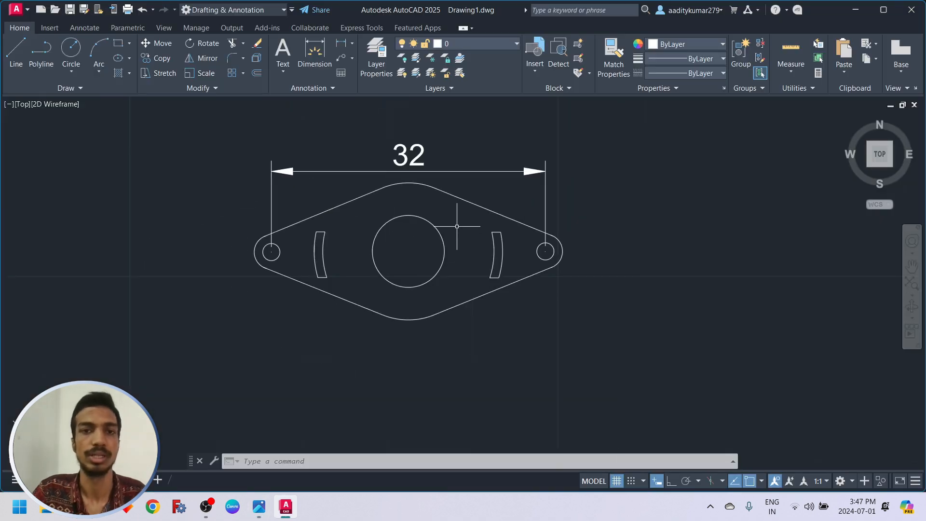
pyautogui.scroll(2, 490, 180)
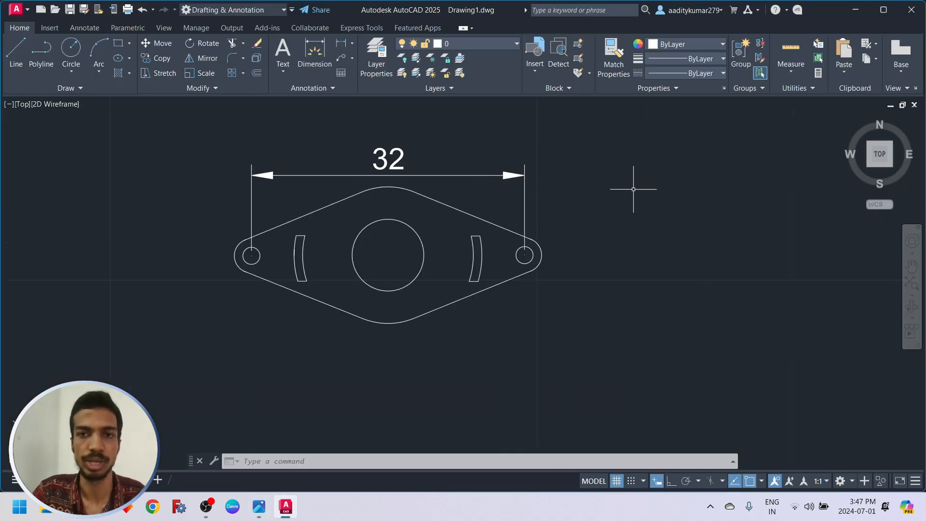
# Step: Delete the white linear dimension above the flange and recolour all the remaining geometry yellow
pyautogui.click(494, 175)
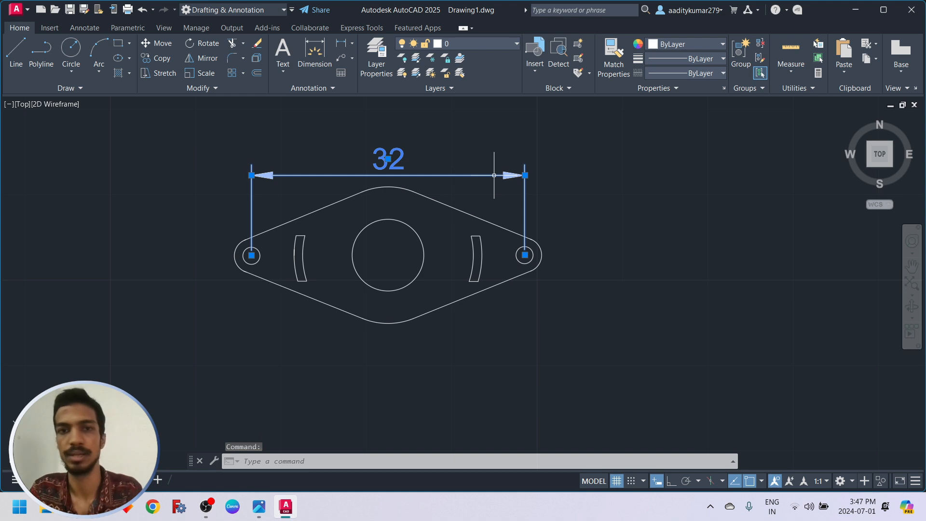
pyautogui.press('Delete')
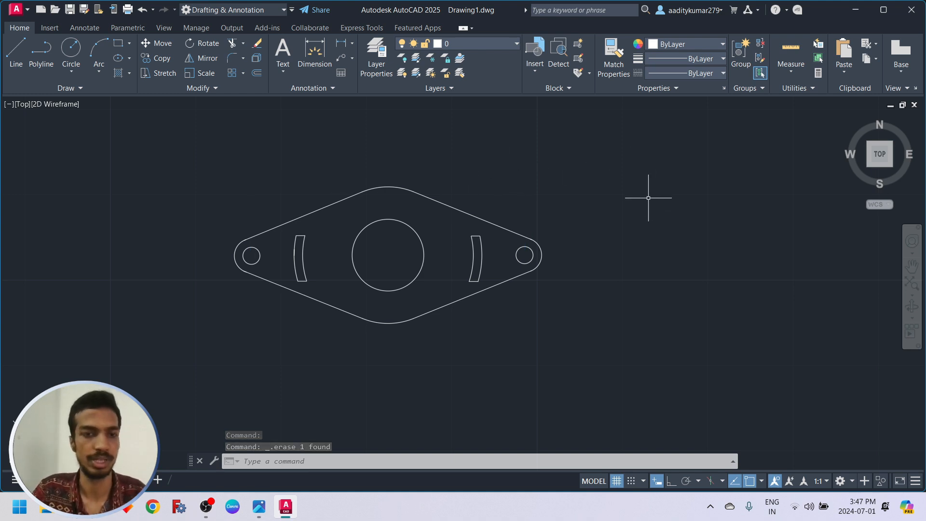
pyautogui.hotkey('ctrl', 'a')
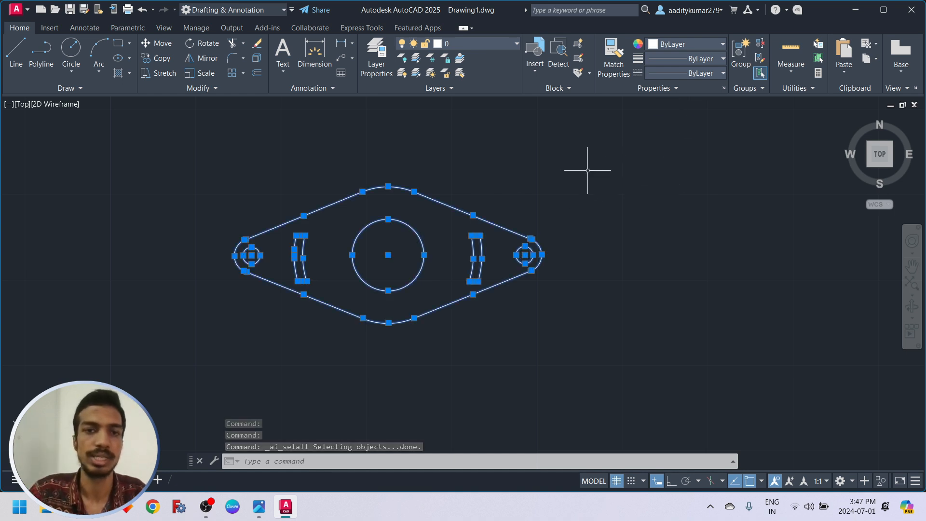
pyautogui.click(683, 47)
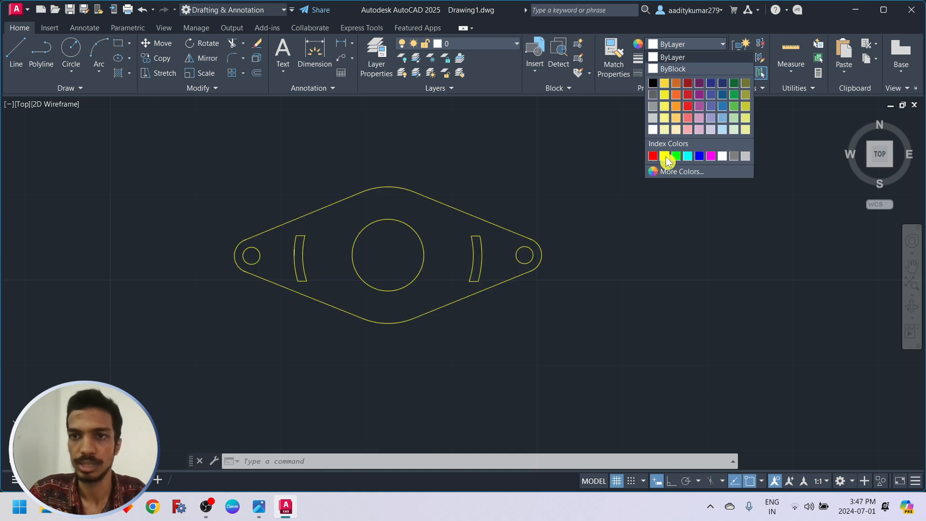
pyautogui.click(664, 155)
pyautogui.press('Escape')
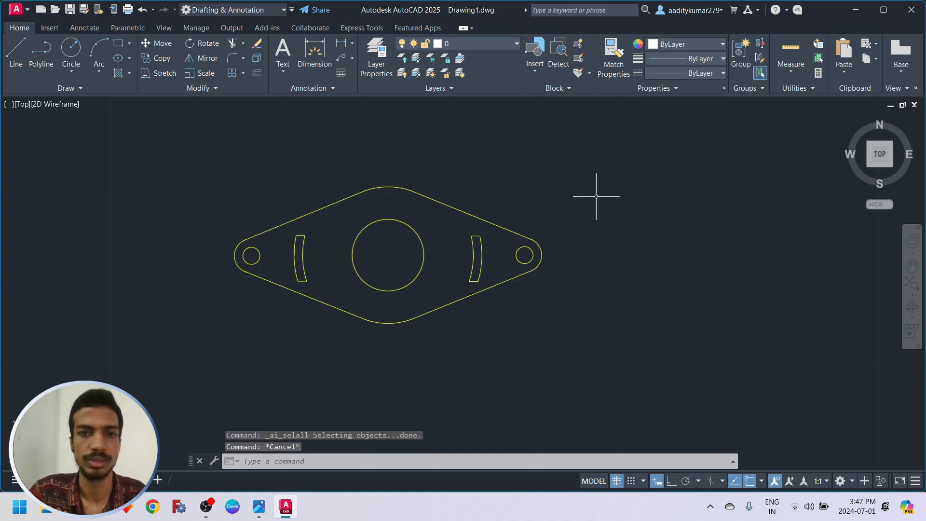
# Step: Set the current colour to blue and dimension the center distance between the two end holes above the flange
pyautogui.click(691, 47)
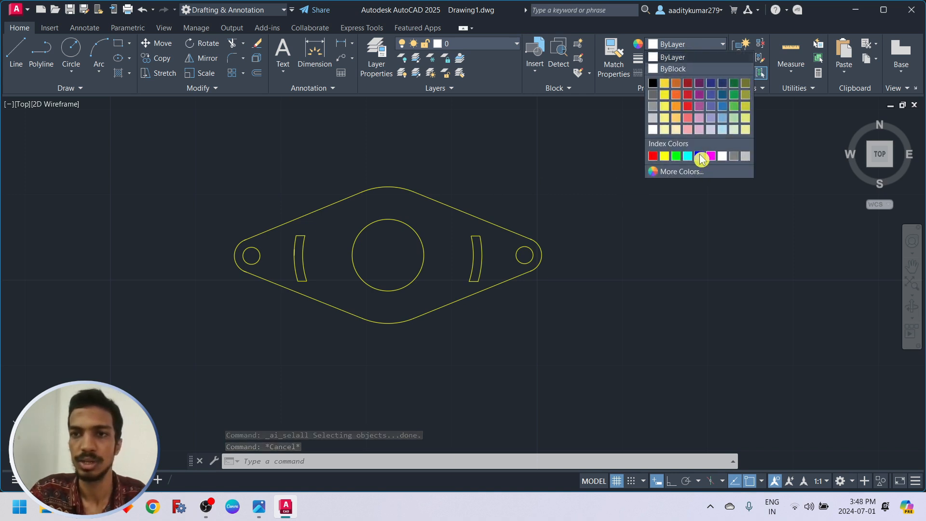
pyautogui.click(699, 156)
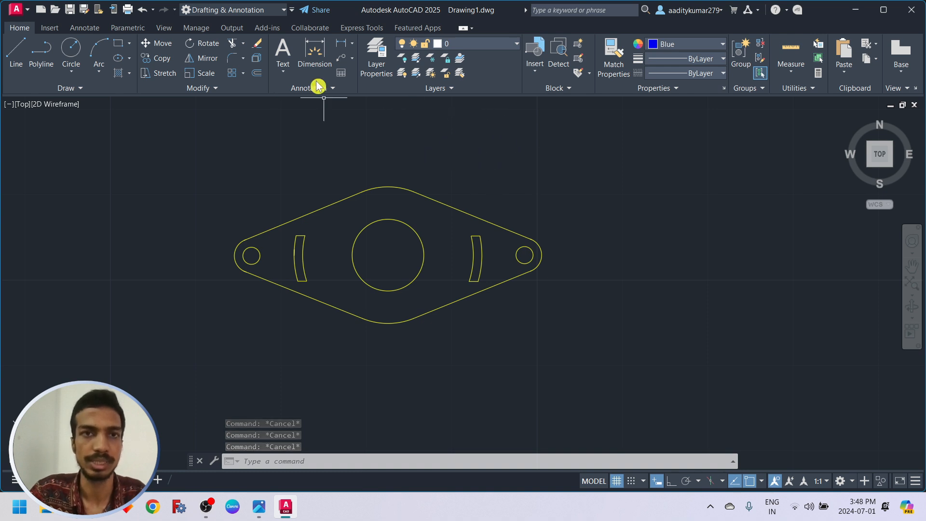
pyautogui.click(317, 47)
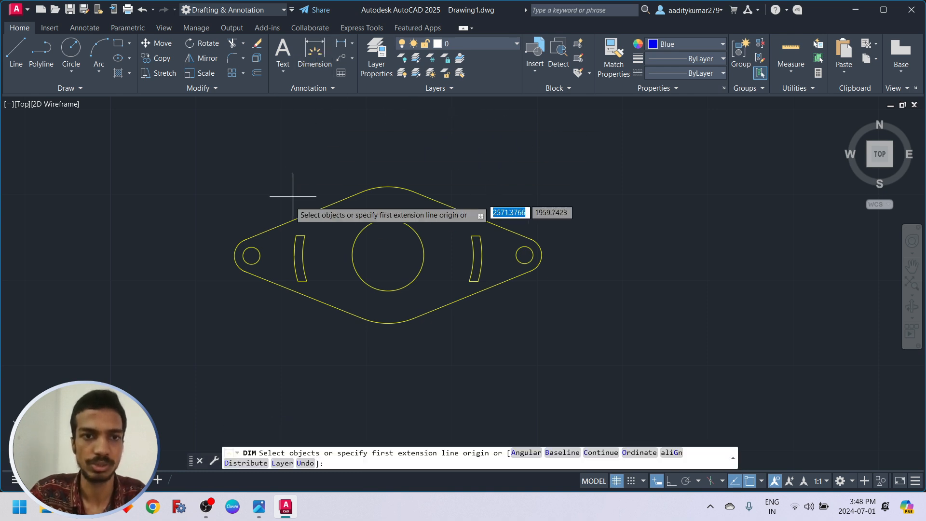
pyautogui.click(250, 255)
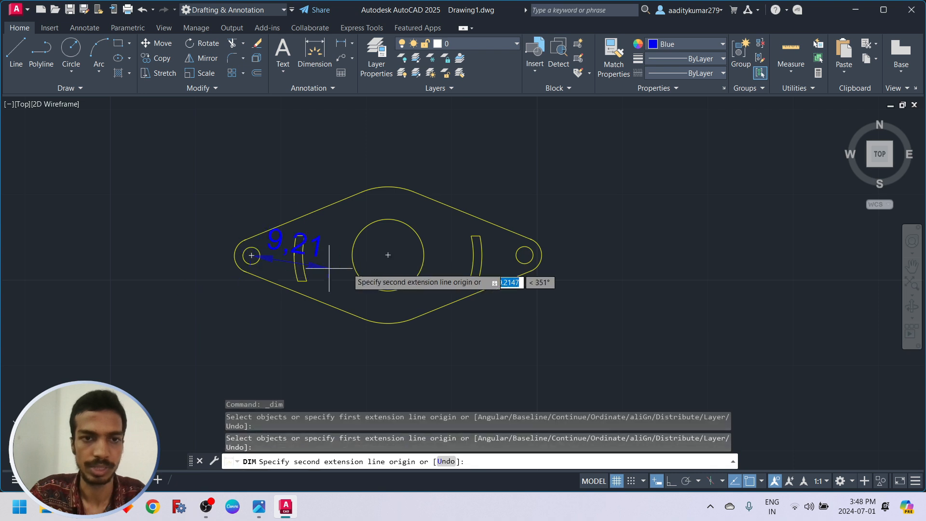
pyautogui.click(524, 255)
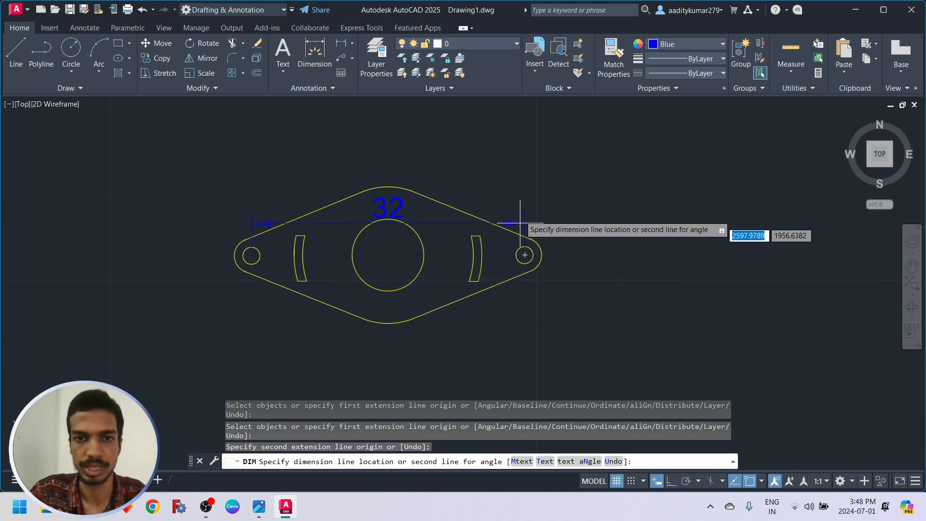
pyautogui.click(516, 151)
pyautogui.press('Escape')
pyautogui.press('Escape')
pyautogui.press('Escape')
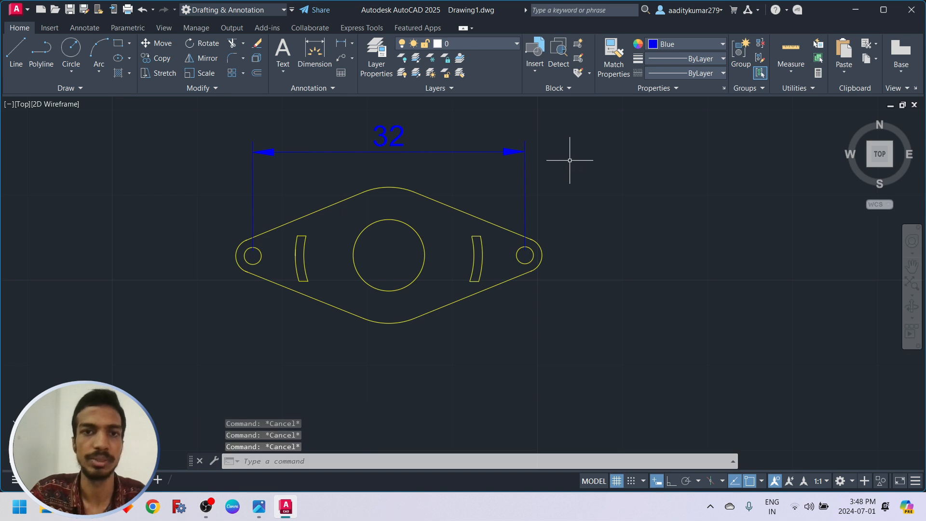
# Step: Add diameter dimensions to the central bore and the right end hole, placing both to the right of the flange
pyautogui.click(354, 45)
pyautogui.click(370, 185)
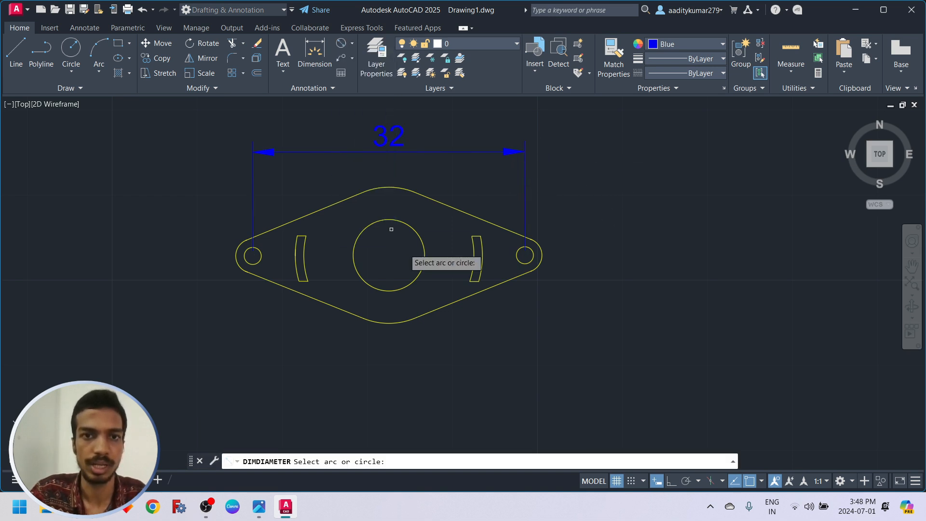
pyautogui.click(427, 251)
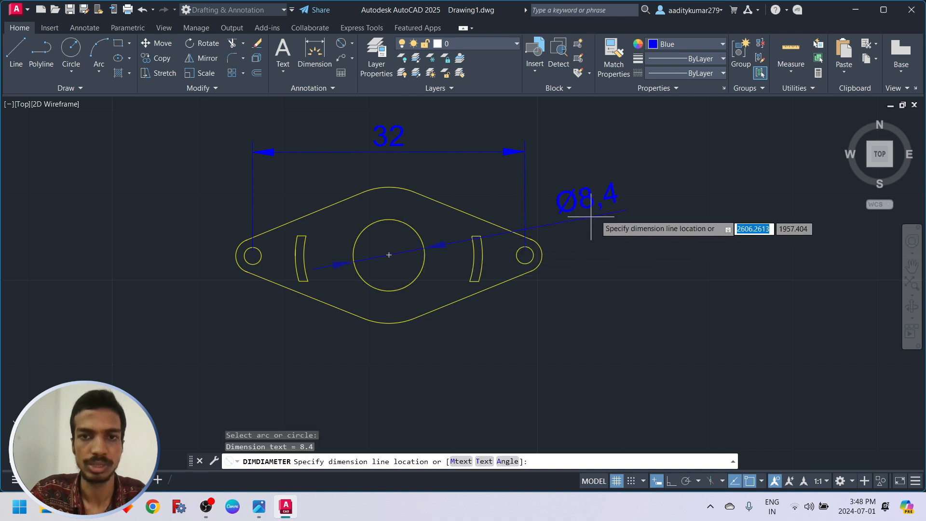
pyautogui.click(343, 46)
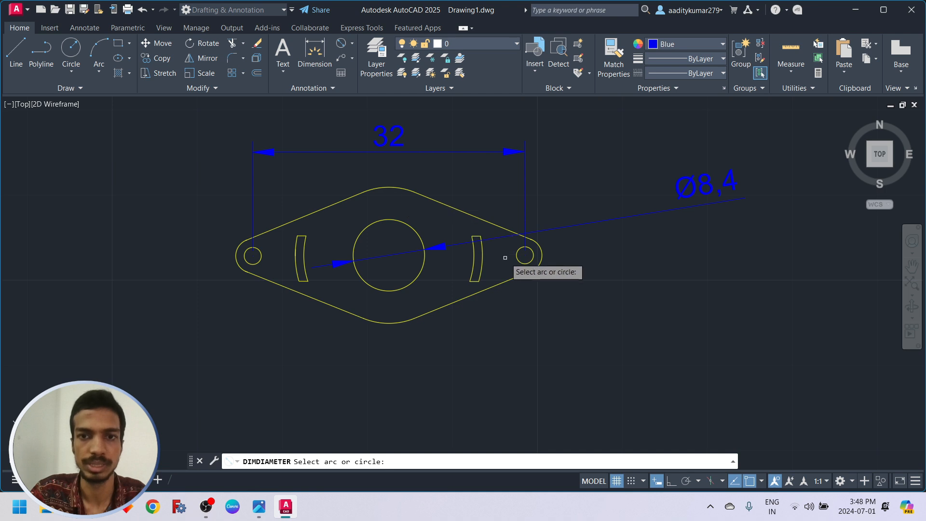
pyautogui.click(525, 255)
pyautogui.click(745, 241)
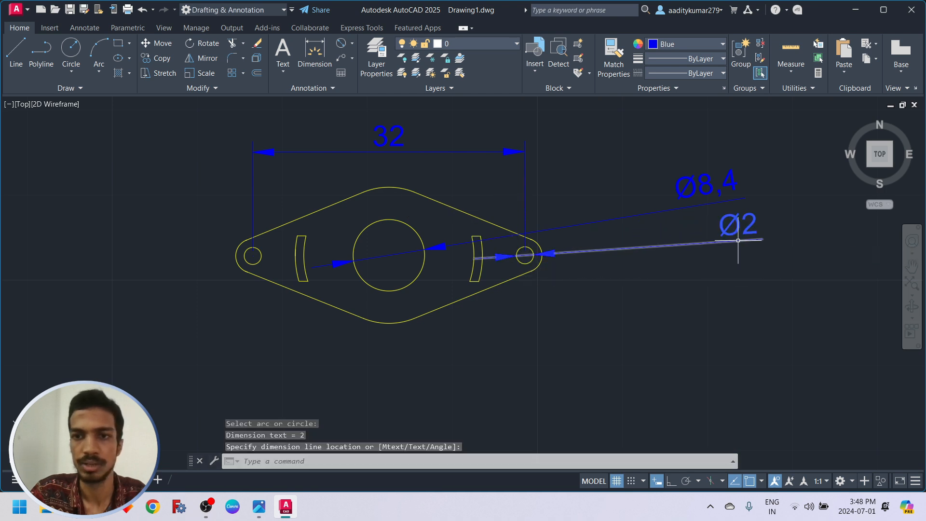
# Step: Add a radius dimension to the flange's right end arc, placed to the right below the end hole's diameter dimension
pyautogui.click(351, 43)
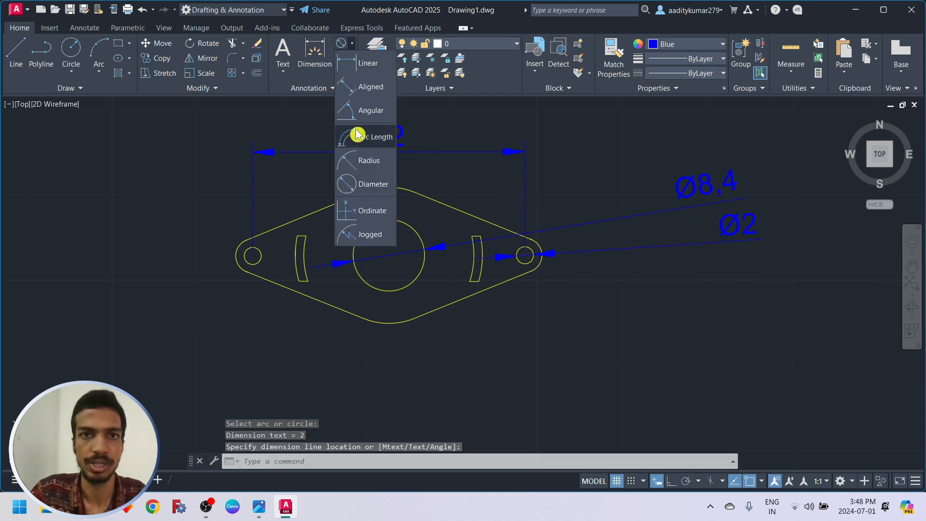
pyautogui.click(375, 166)
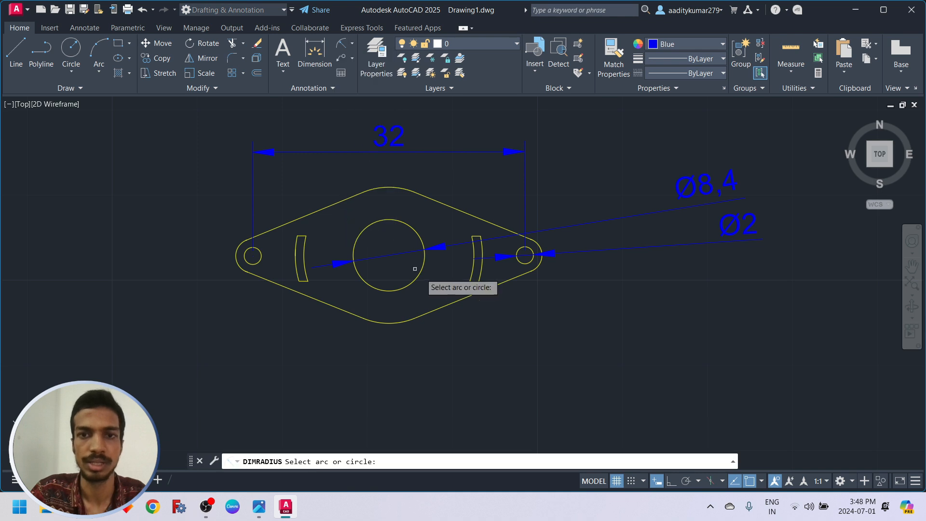
pyautogui.click(533, 260)
pyautogui.click(762, 287)
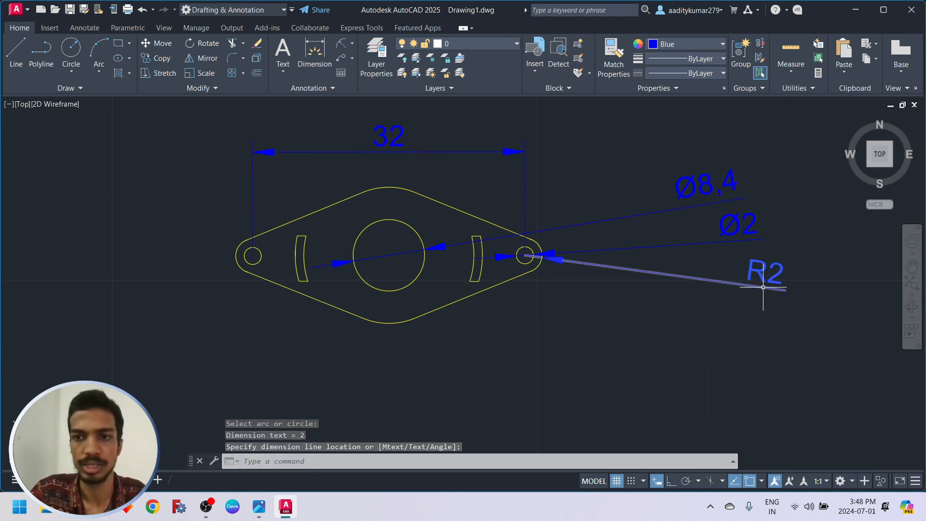
# Step: Add radius dimensions to the outline's lower and upper central arcs, placing both outside the flange on its right side
pyautogui.click(345, 53)
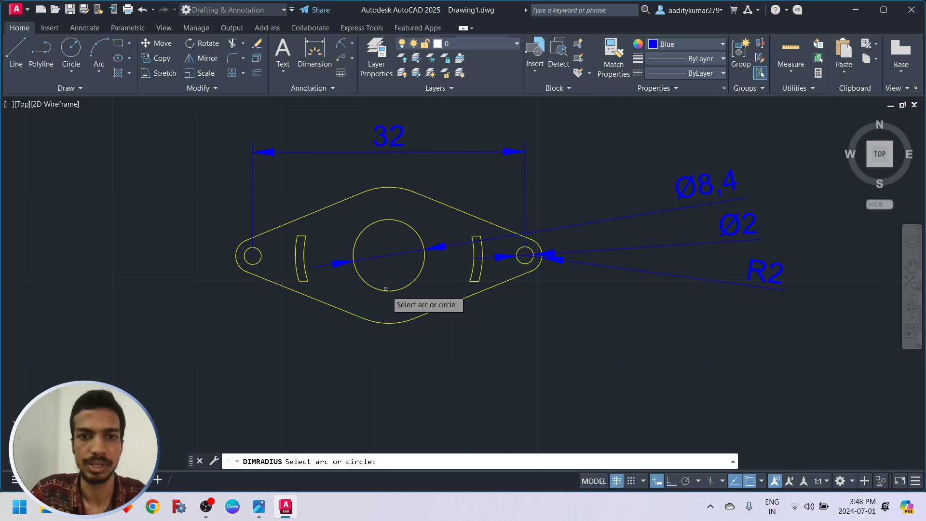
pyautogui.click(397, 326)
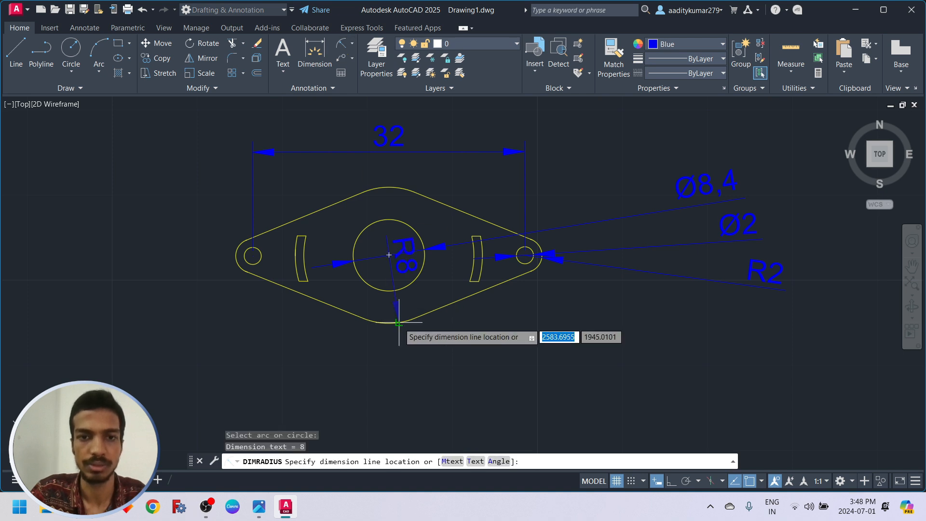
pyautogui.click(609, 377)
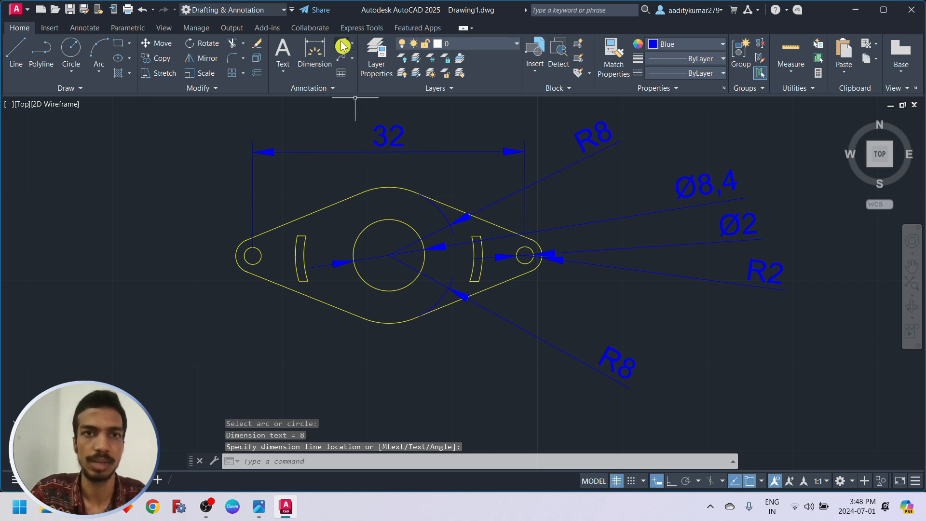
# Step: Add radius dimensions to the left slot's inner and outer arcs, placing the inner one left of the flange and the outer one below it
pyautogui.click(339, 48)
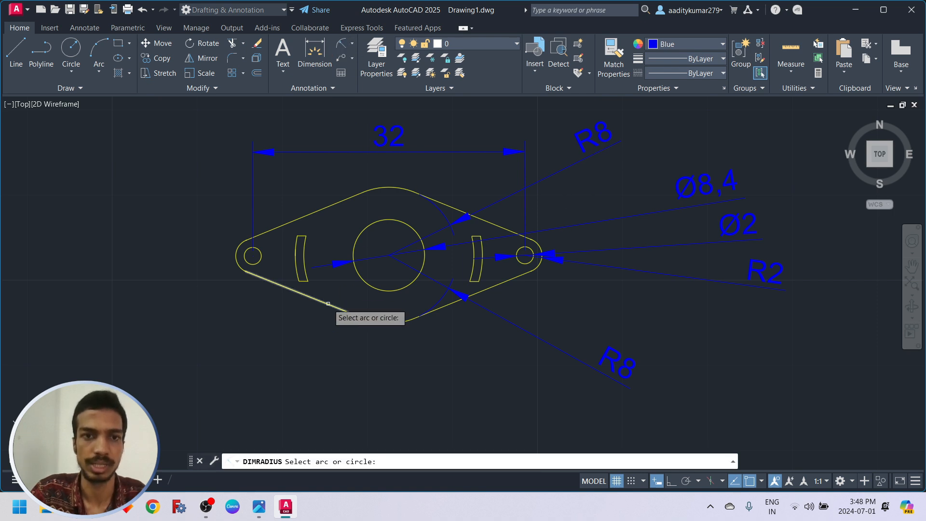
pyautogui.click(306, 262)
pyautogui.click(98, 311)
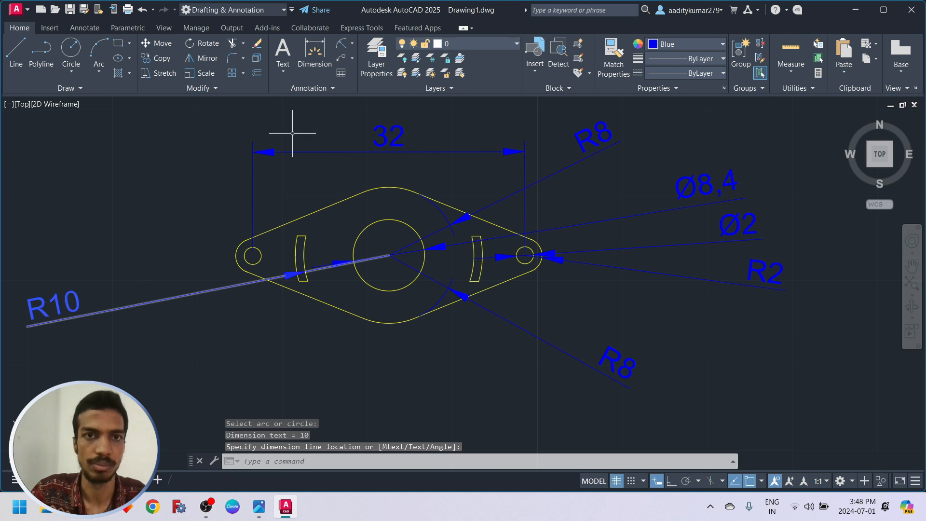
pyautogui.click(344, 50)
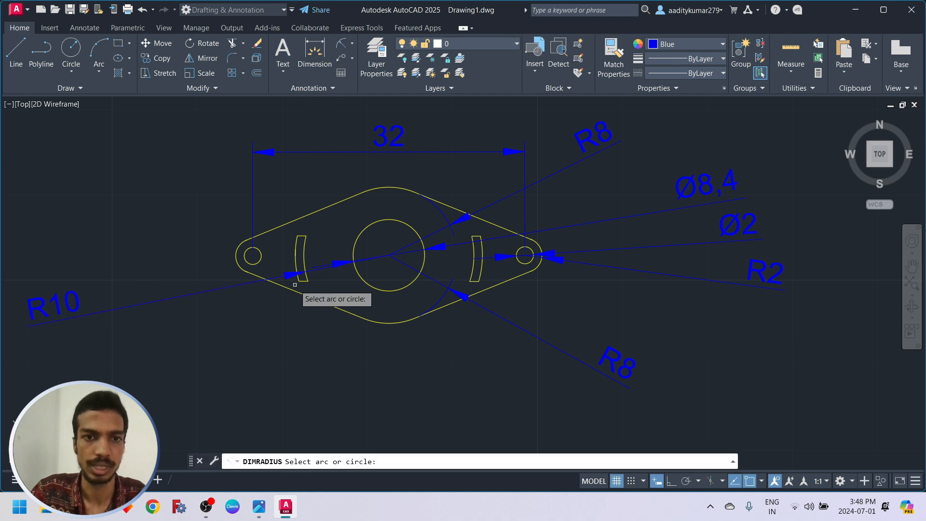
pyautogui.click(296, 261)
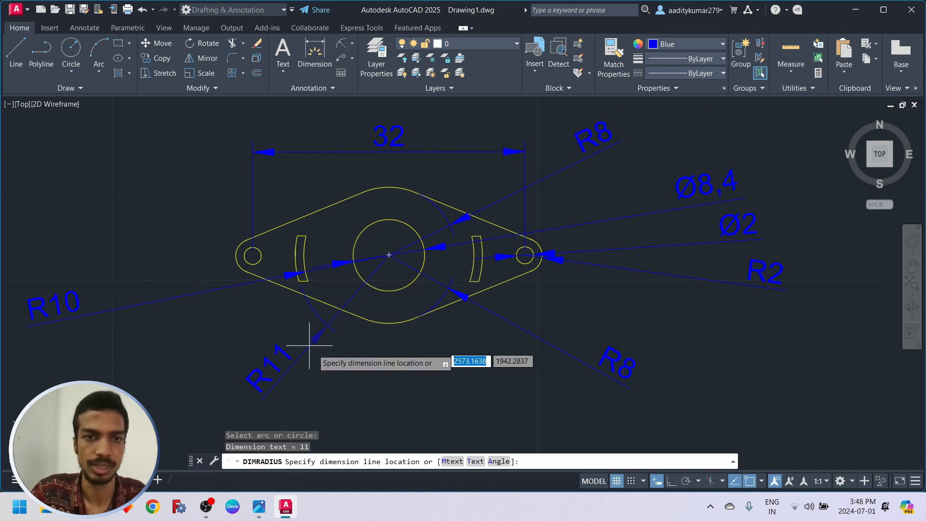
pyautogui.click(332, 381)
pyautogui.scroll(-4, 399, 339)
pyautogui.scroll(2, 400, 338)
pyautogui.scroll(-2, 408, 326)
pyautogui.scroll(2, 475, 192)
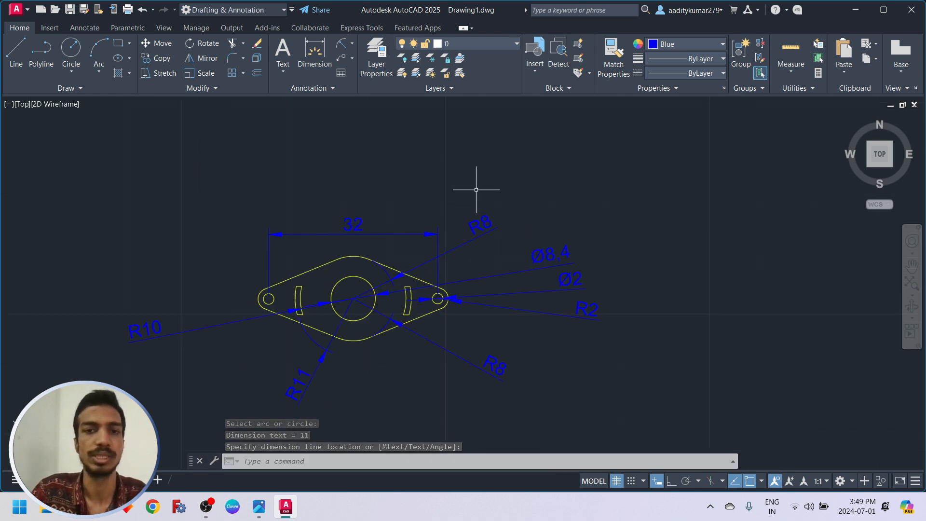
pyautogui.press('Escape')
pyautogui.press('Escape')
pyautogui.press('Escape')
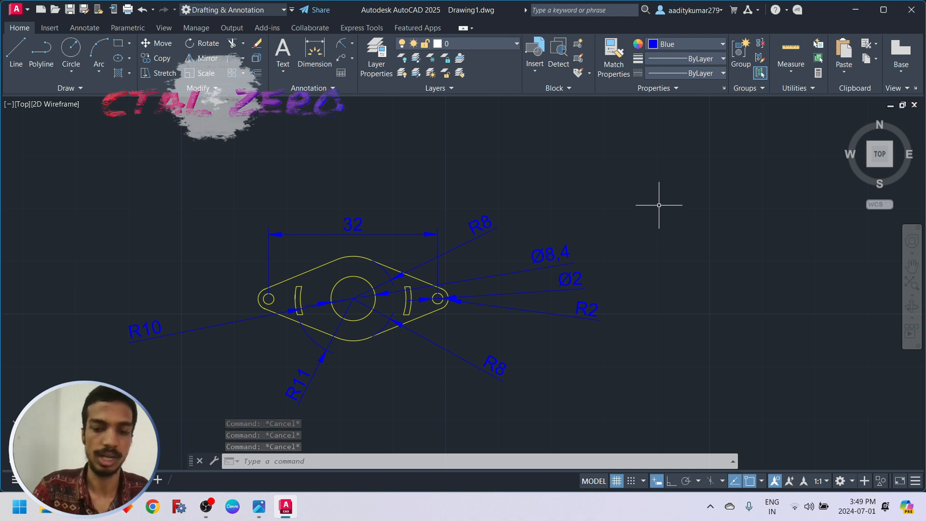
# Step: Turn on the clean screen display and frame the finished flange drawing with all its dimensions in view
pyautogui.hotkey('ctrl', '0')
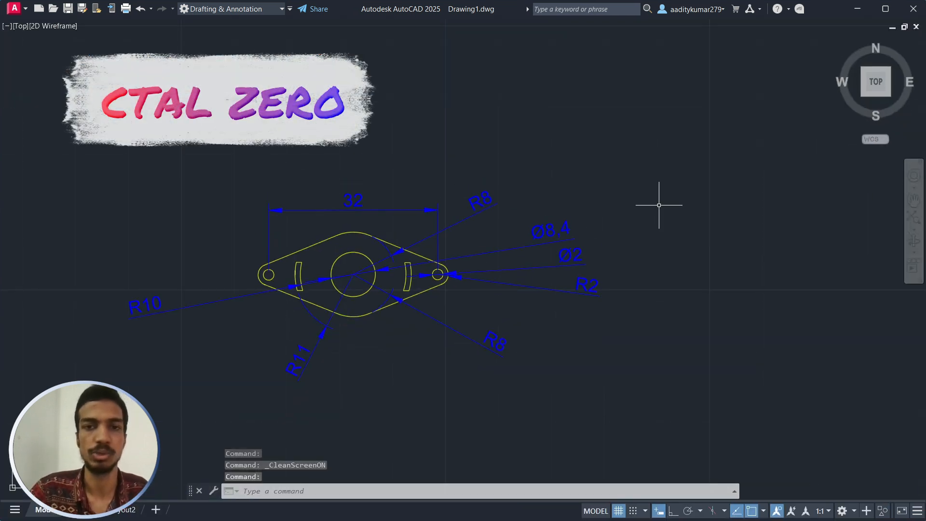
pyautogui.press('Escape')
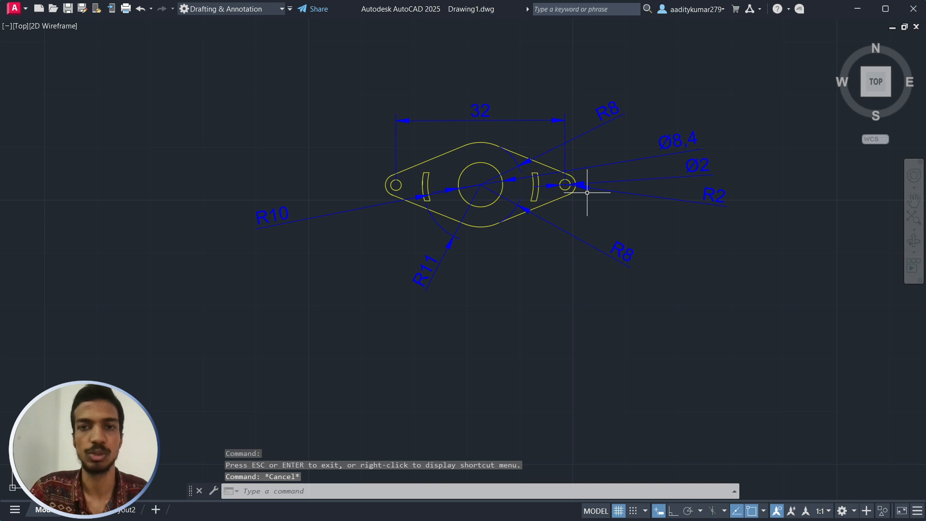
pyautogui.press('Escape')
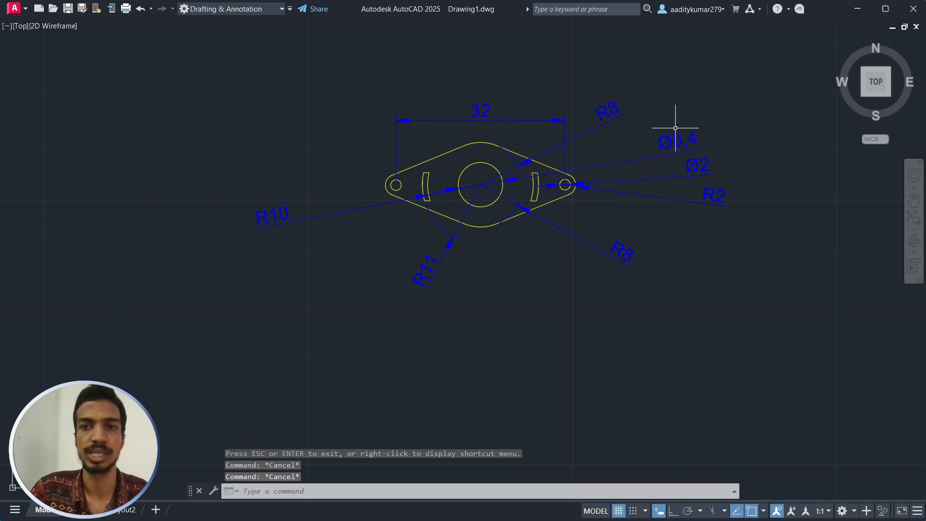
pyautogui.click(674, 129)
pyautogui.press('Escape')
pyautogui.scroll(2, 630, 183)
pyautogui.scroll(-4, 624, 174)
pyautogui.scroll(2, 653, 114)
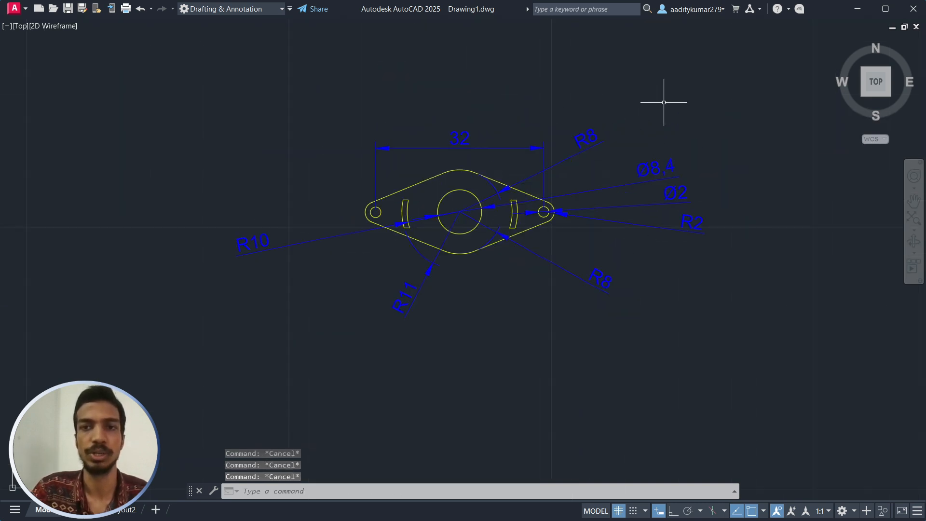